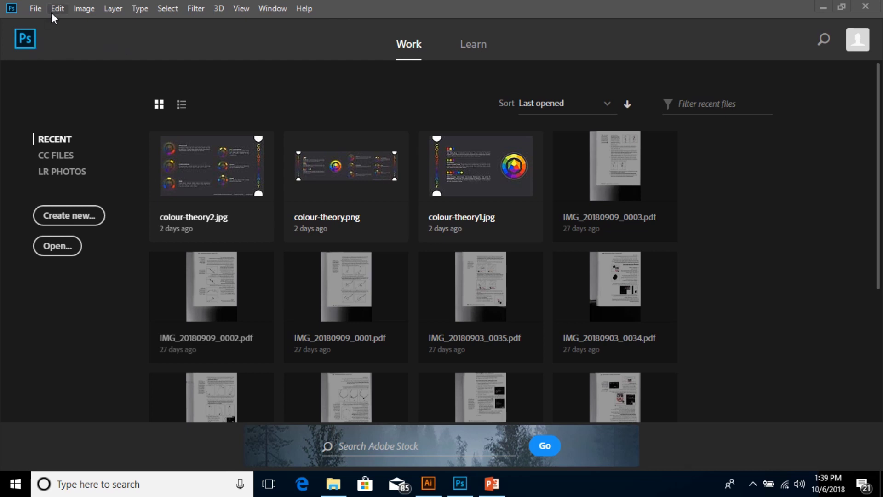
Open the IMG_4680 photo from the Desktop folder and switch from the Crop tool to the Move tool.
click(67, 248)
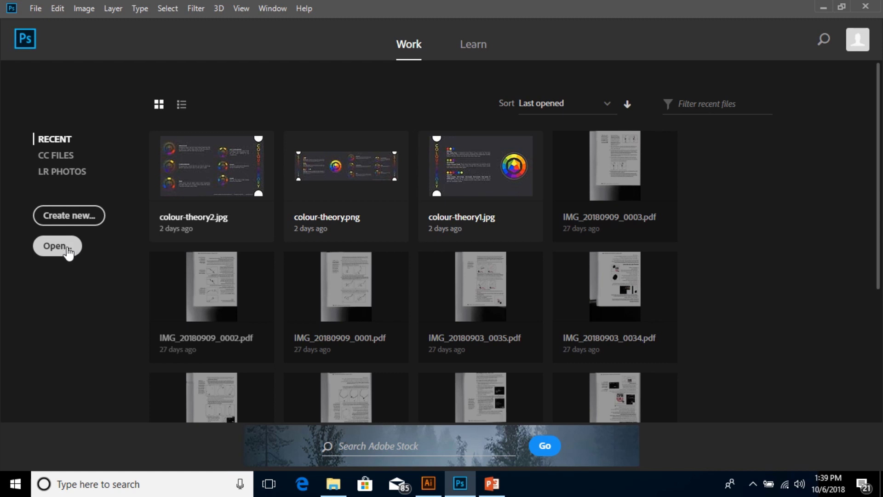
click(36, 9)
click(40, 34)
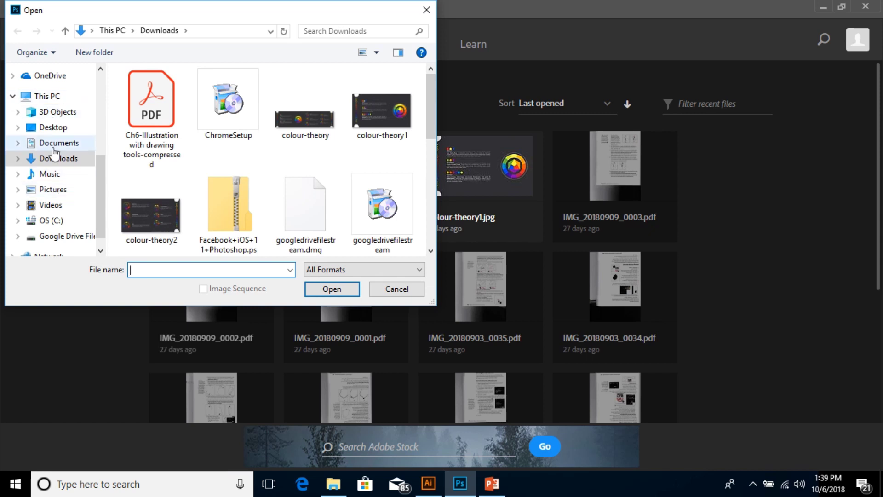
click(67, 131)
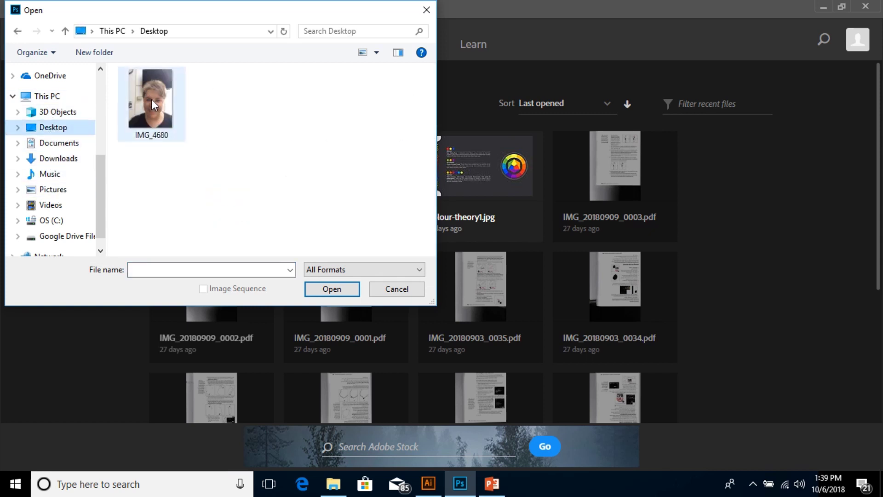
click(153, 99)
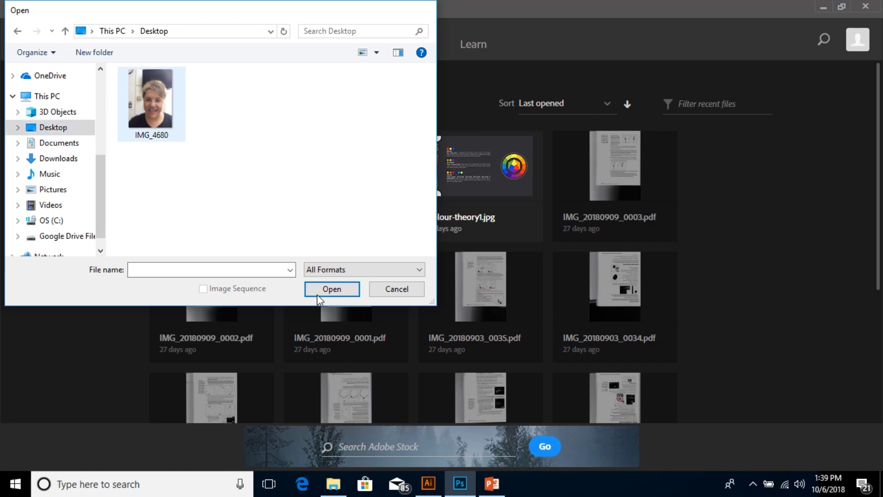
click(317, 291)
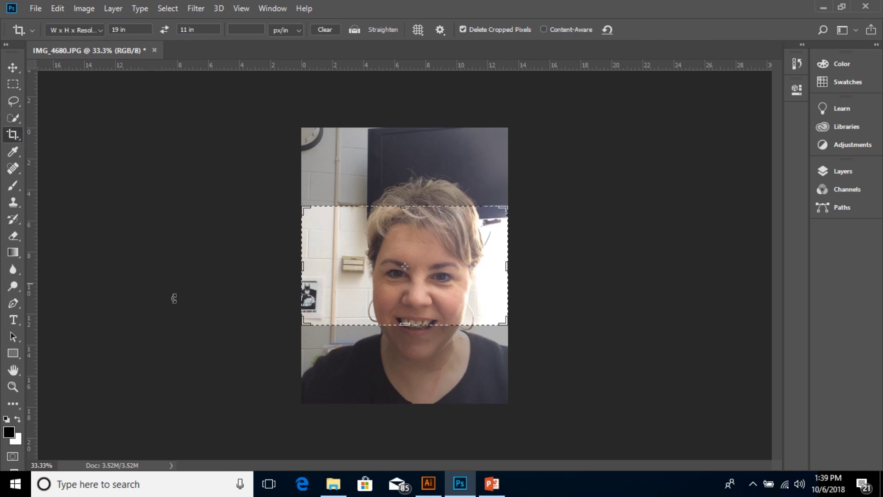
click(14, 68)
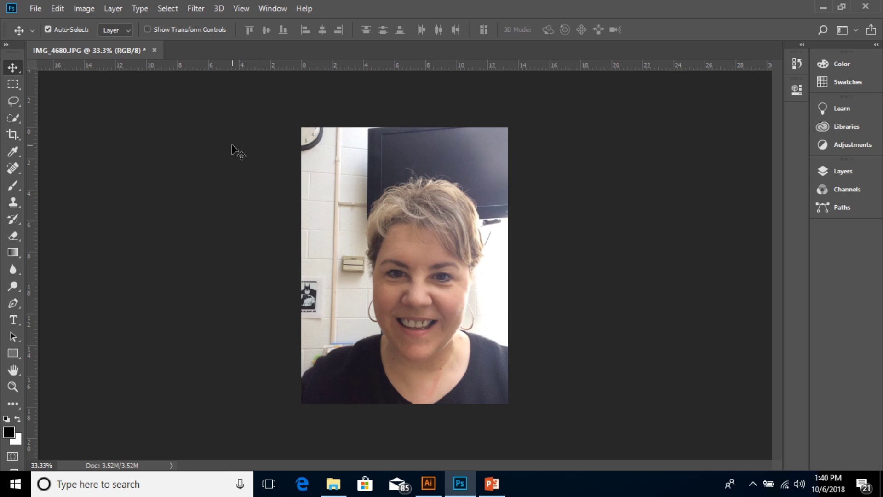
Open the Filter Gallery for the portrait and fit the face in the preview at 66.7%.
click(195, 10)
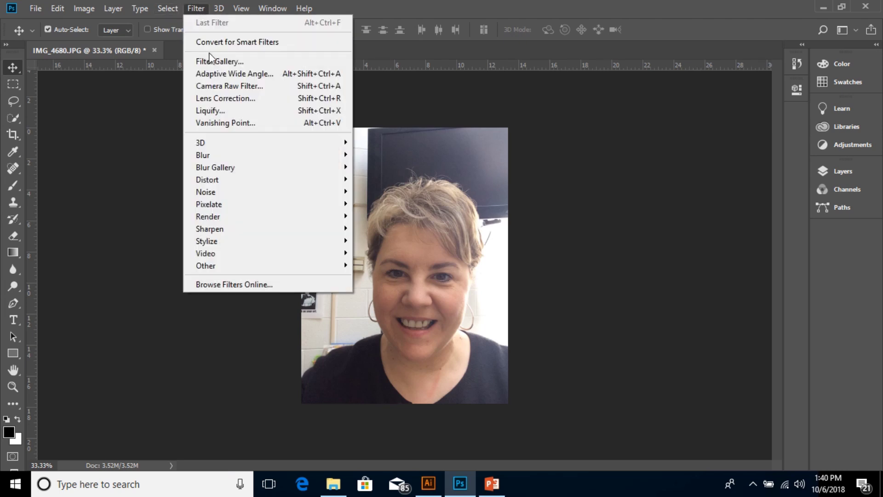
click(215, 61)
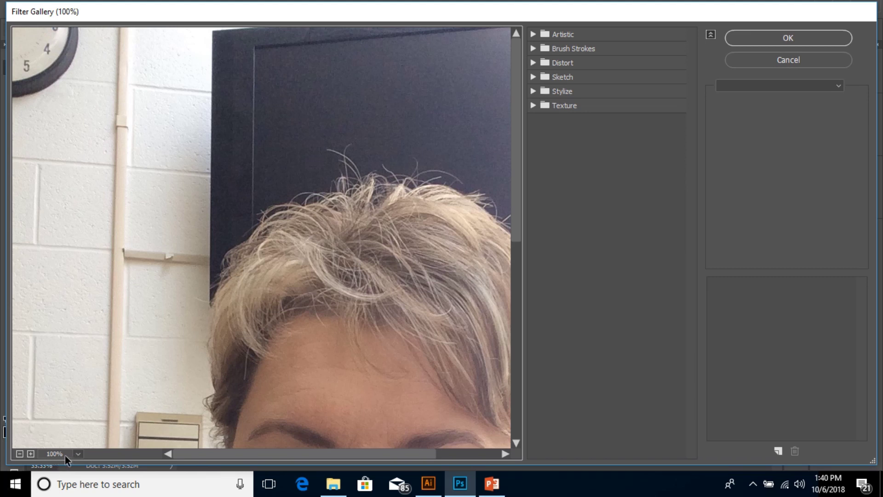
click(19, 454)
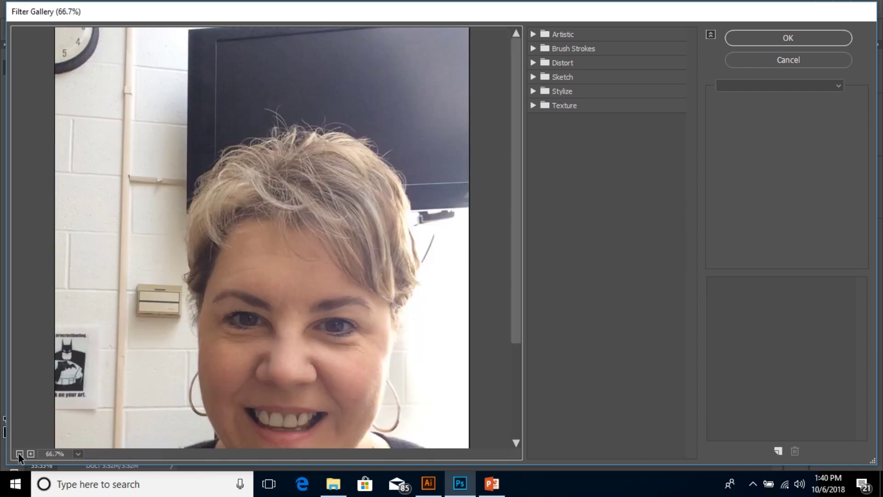
scroll(192, 318, down, 3)
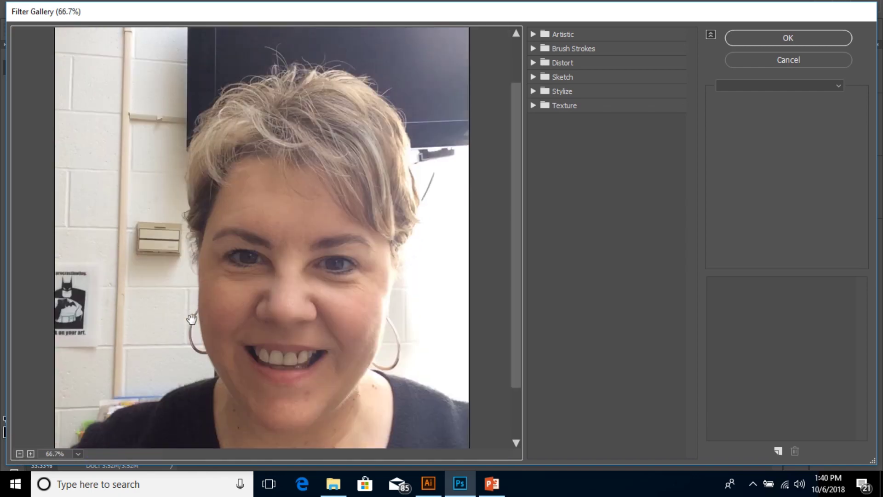
scroll(191, 319, down, 2)
scroll(192, 318, up, 3)
scroll(192, 319, down, 2)
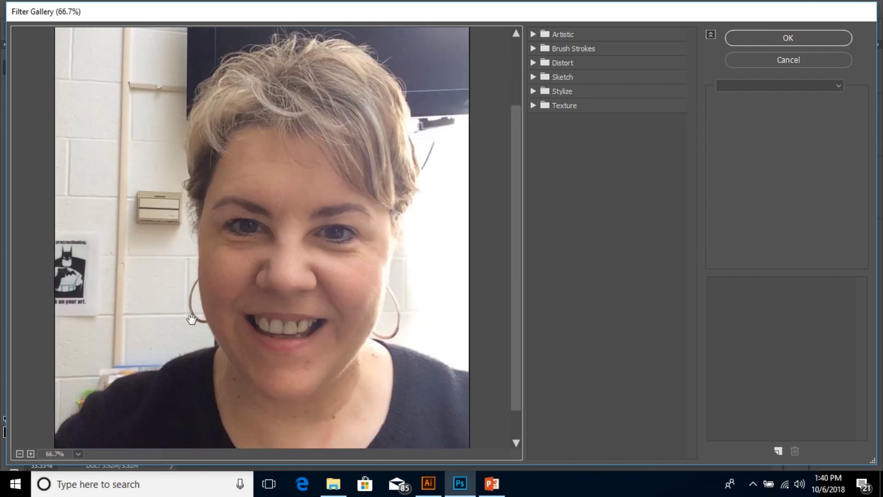
scroll(192, 319, down, 2)
scroll(192, 319, up, 2)
Choose the Artistic Cutout filter and set its Number of Levels to 8.
click(563, 34)
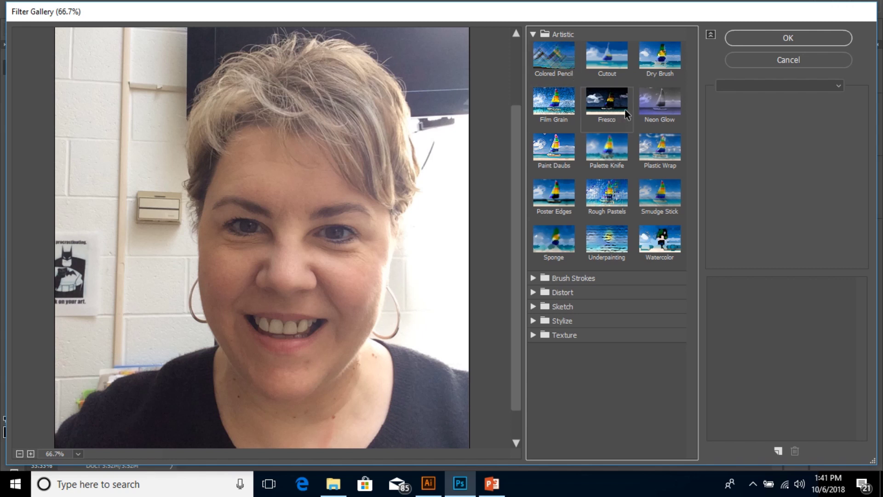
click(617, 54)
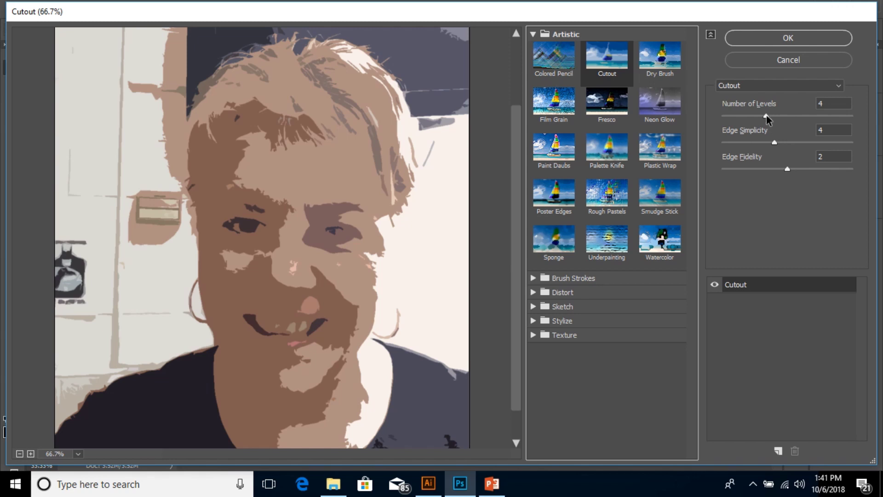
click(766, 115)
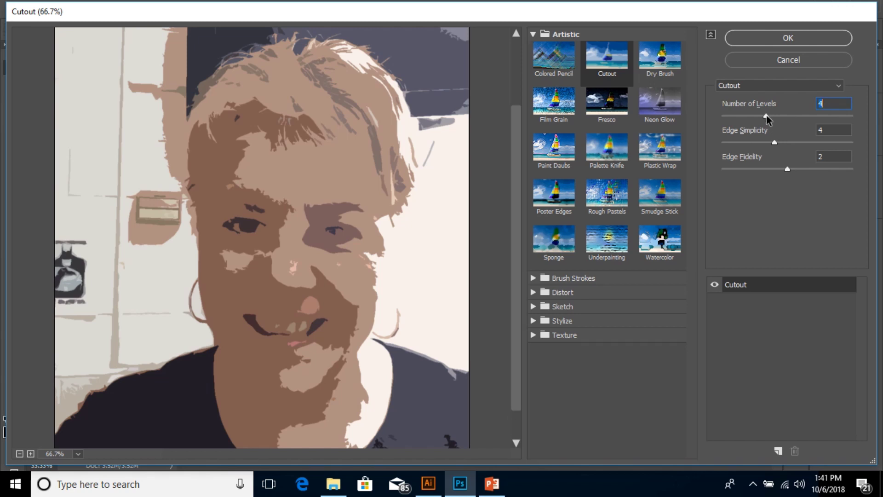
drag(771, 116, 863, 126)
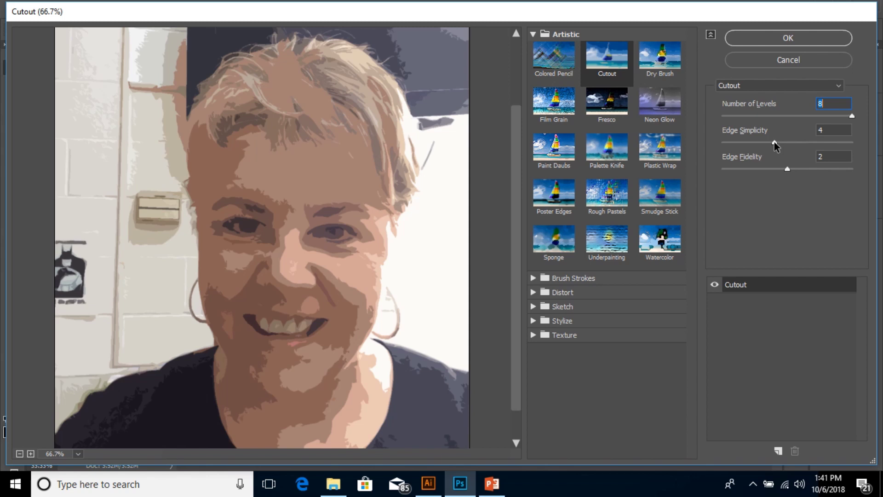
Try several Edge Simplicity values for the Cutout filter, including 8, 5 and 3, ending at 2.
key(Tab)
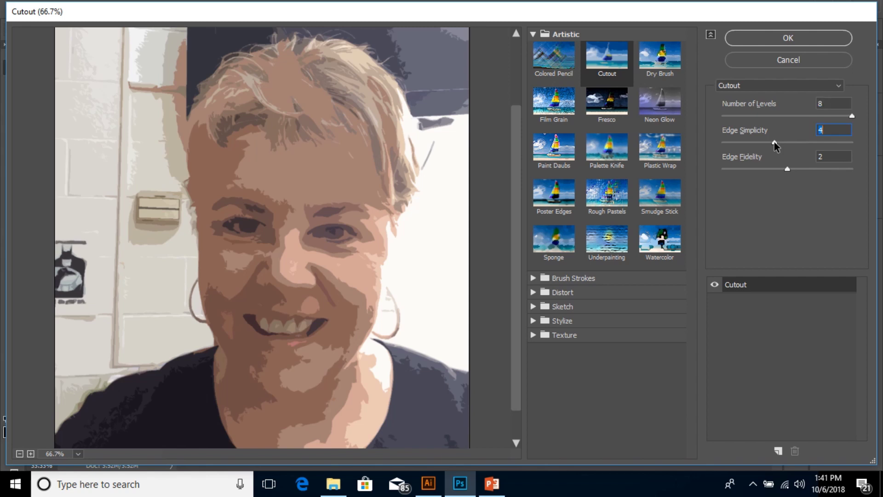
drag(776, 146, 823, 158)
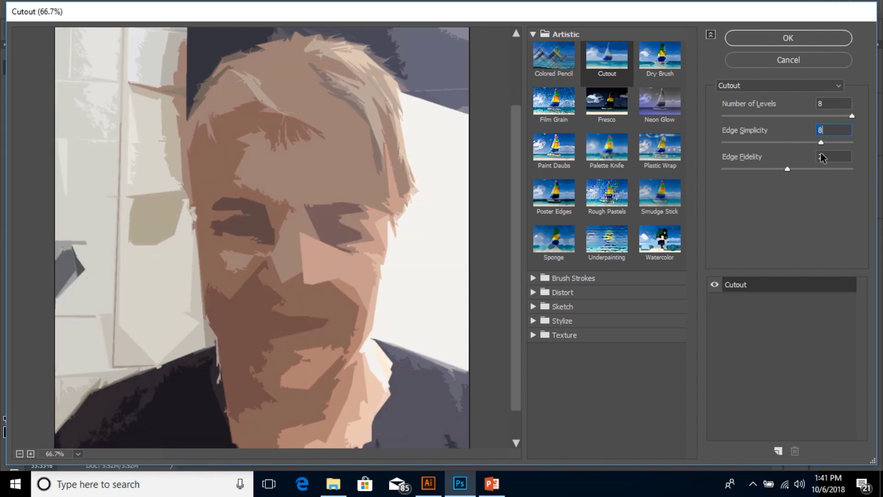
drag(823, 157, 786, 146)
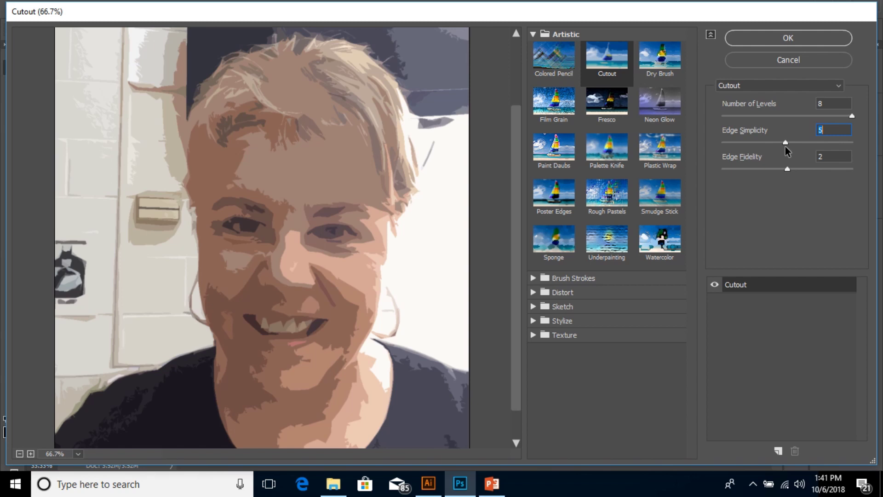
drag(785, 147, 757, 146)
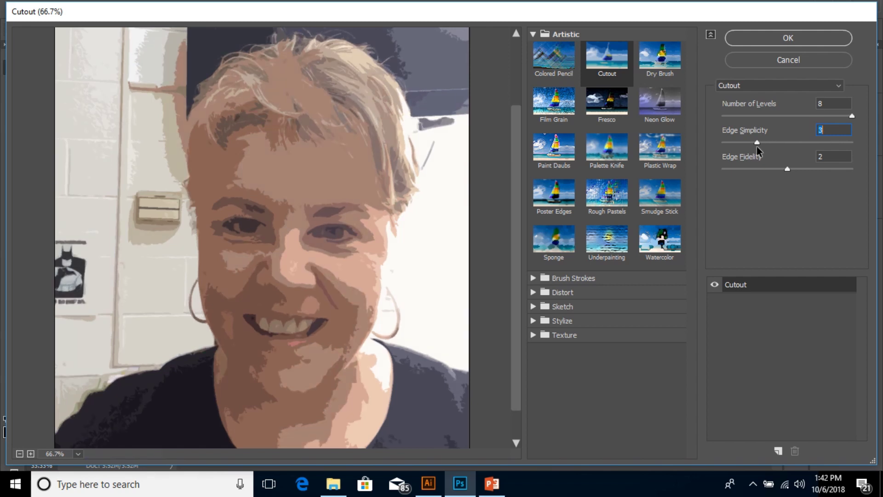
drag(758, 147, 724, 144)
drag(730, 142, 736, 140)
drag(731, 142, 742, 142)
Compare Edge Fidelity settings of the Cutout filter on the eye area at 200% and set it to 1.
click(30, 453)
click(31, 454)
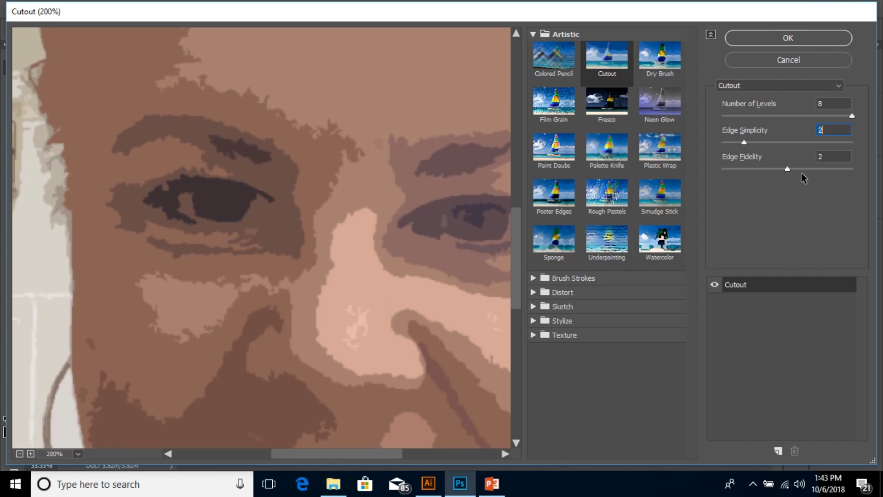
drag(788, 173, 813, 177)
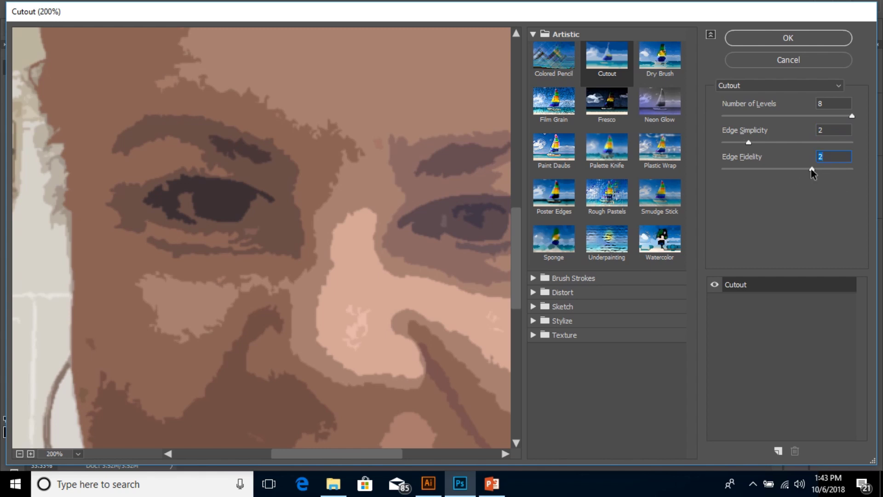
drag(812, 172, 838, 171)
drag(839, 175, 720, 166)
Set the Cutout filter's Edge Simplicity to 3 and apply the filter to the photo.
click(20, 454)
click(19, 454)
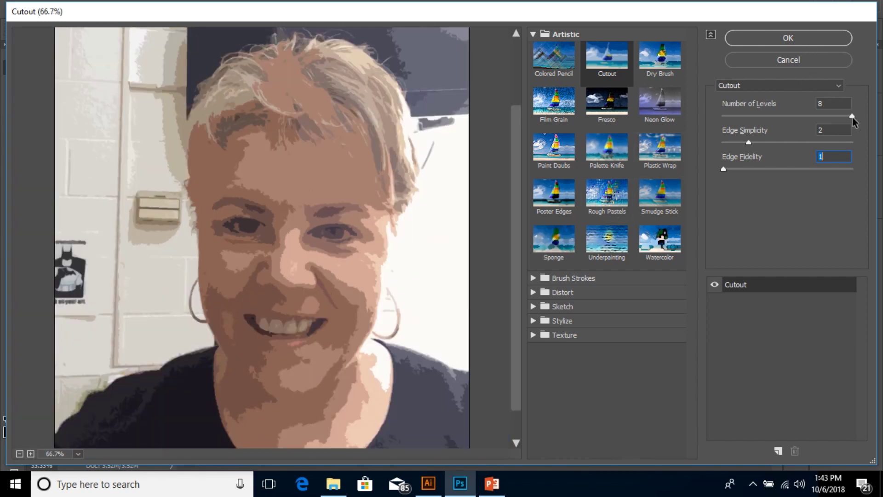
click(749, 144)
drag(748, 143, 766, 148)
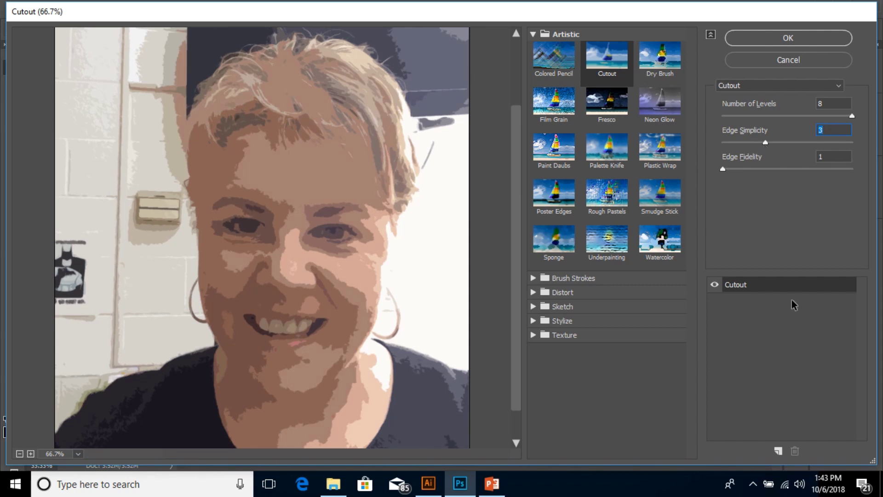
click(784, 39)
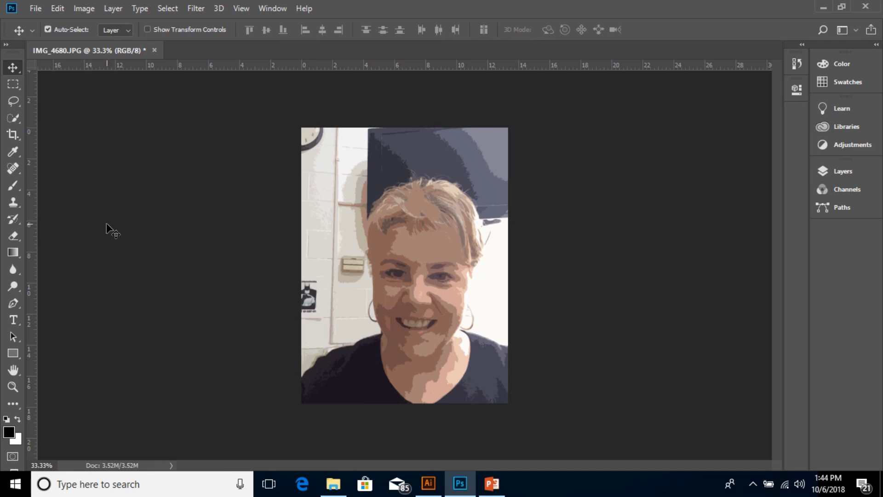
Start saving the filtered photo to the Desktop under the new file name "cut out selfie".
click(36, 6)
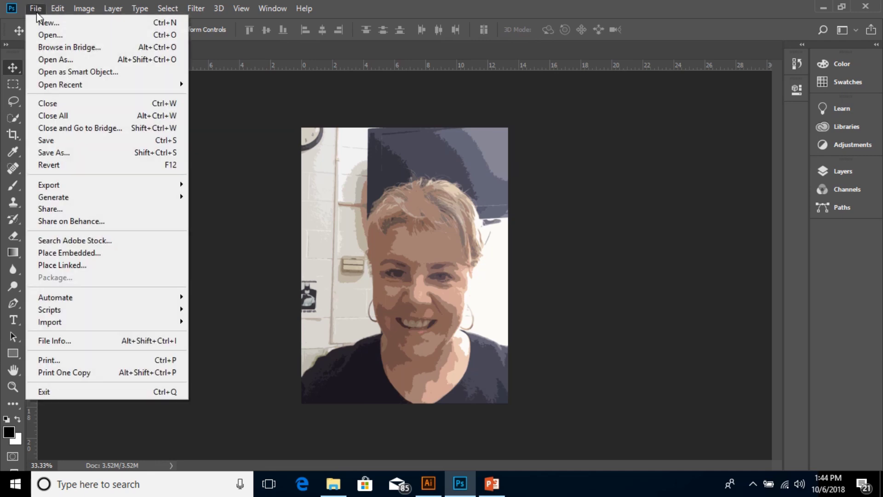
click(88, 153)
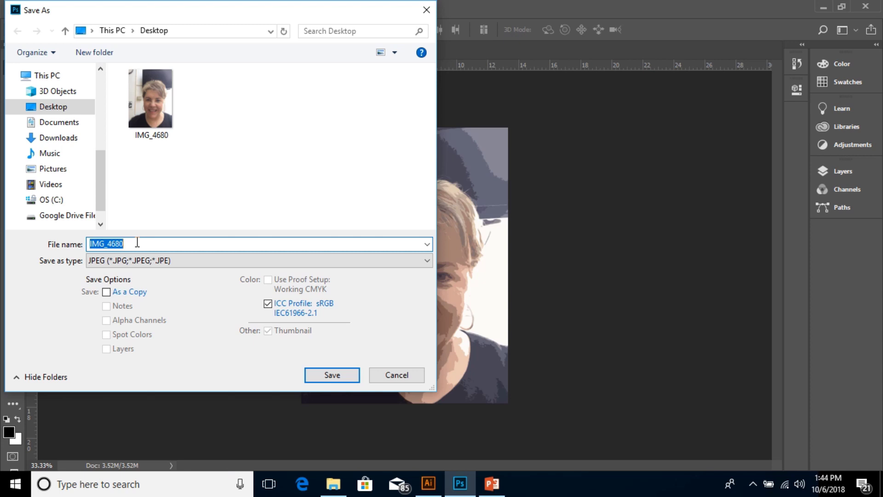
click(153, 261)
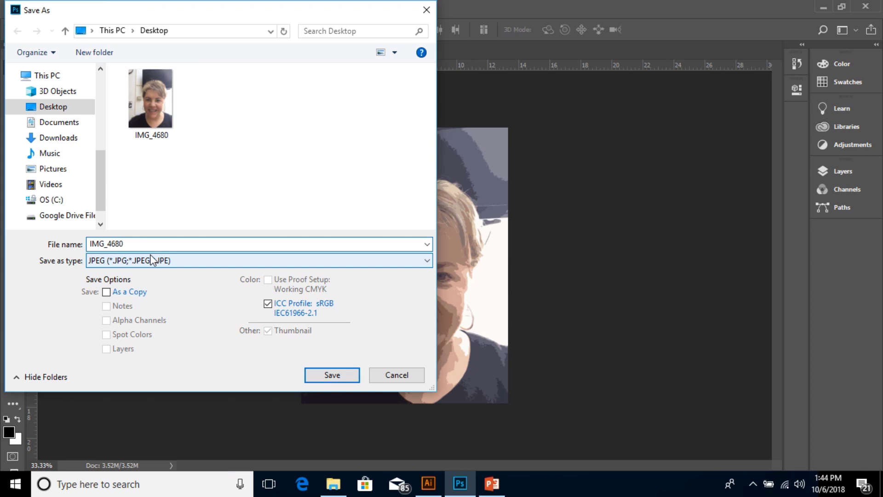
click(153, 261)
key(t)
key(Return)
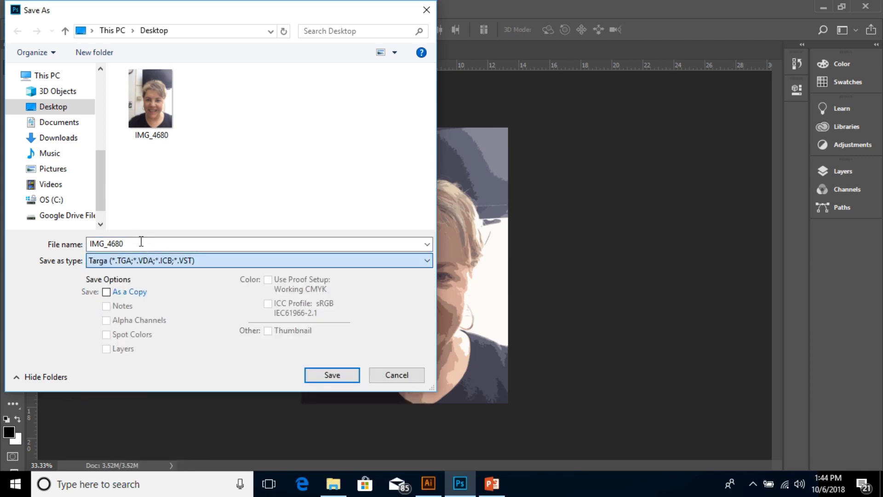
click(141, 243)
text(cut o)
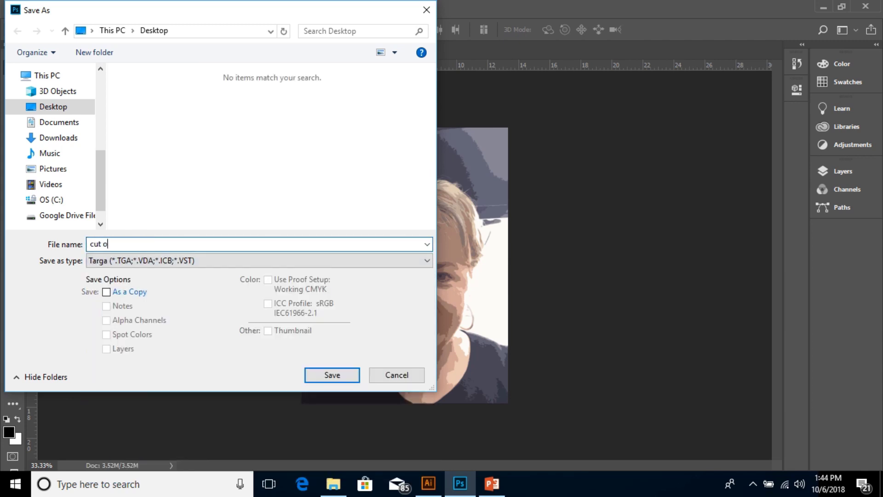
text(ut selfie)
Choose JPEG as the file format and save the "cut out selfie" file.
click(199, 261)
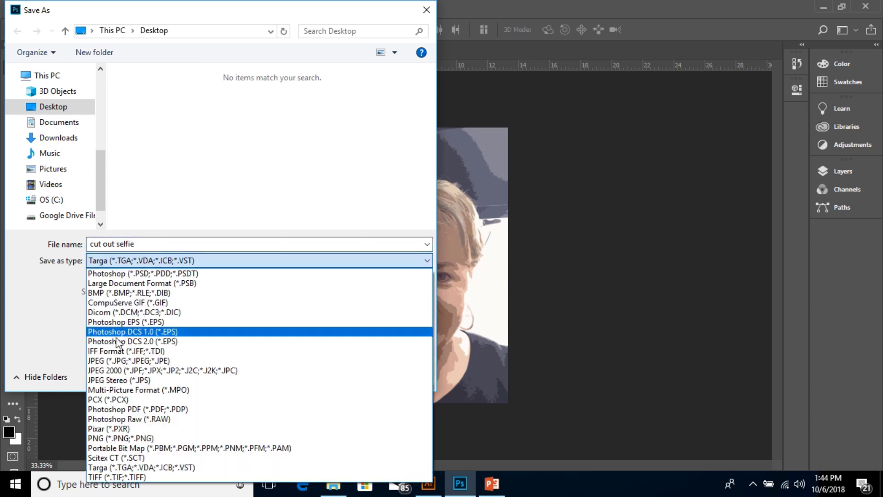
click(106, 361)
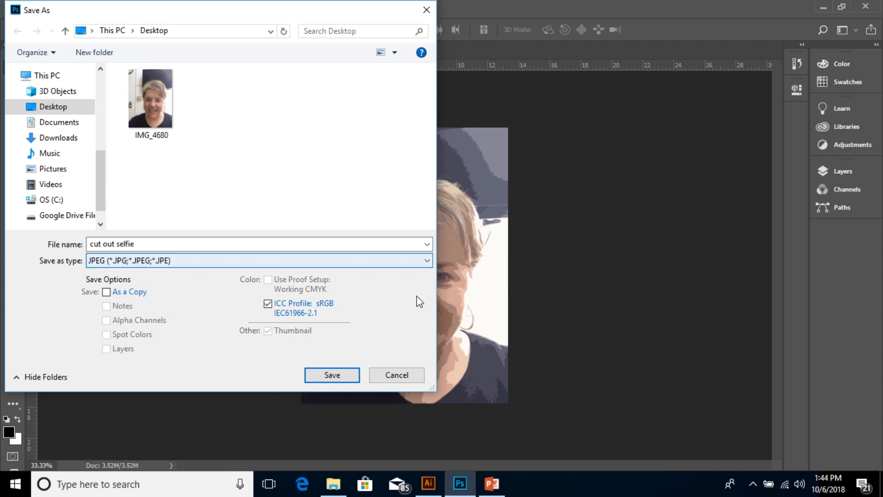
click(346, 380)
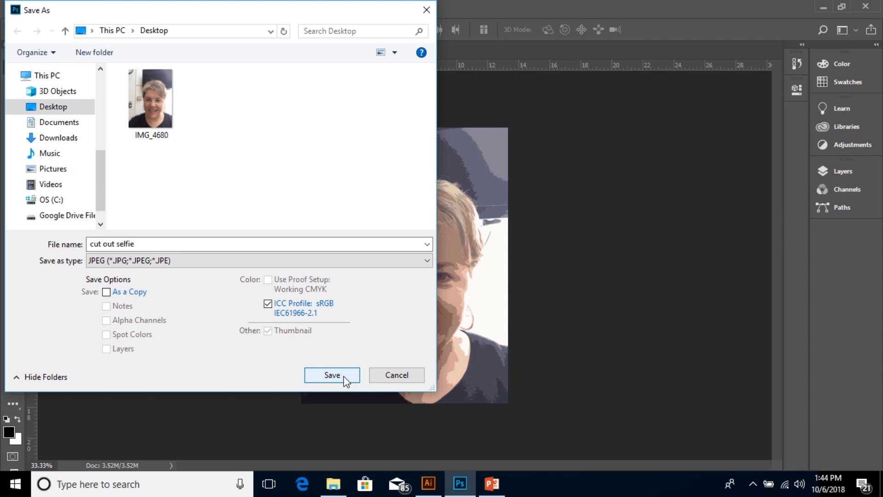
click(344, 377)
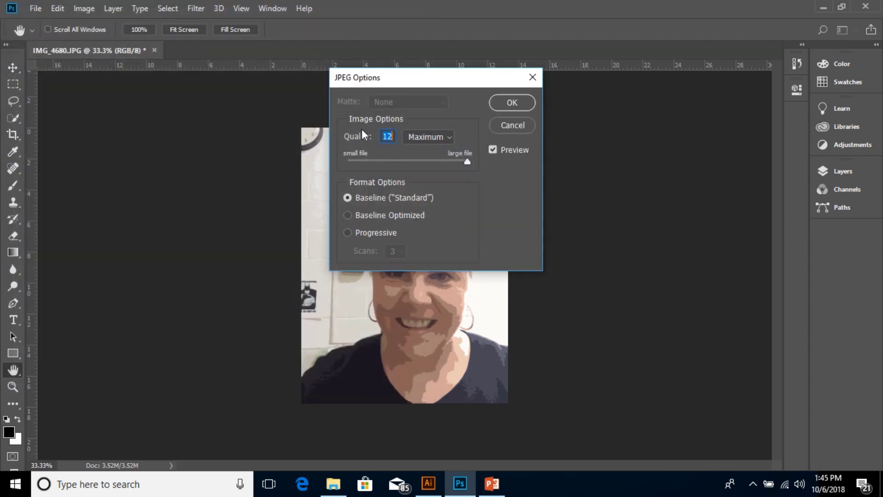
Accept the JPEG options with Maximum quality 12 and the Baseline ("Standard") format.
drag(468, 162, 466, 162)
click(467, 161)
drag(468, 76, 491, 89)
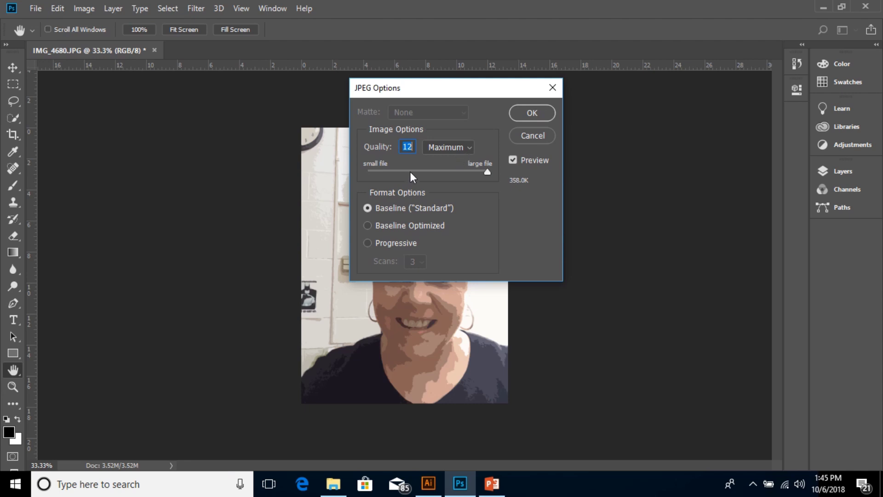
click(532, 115)
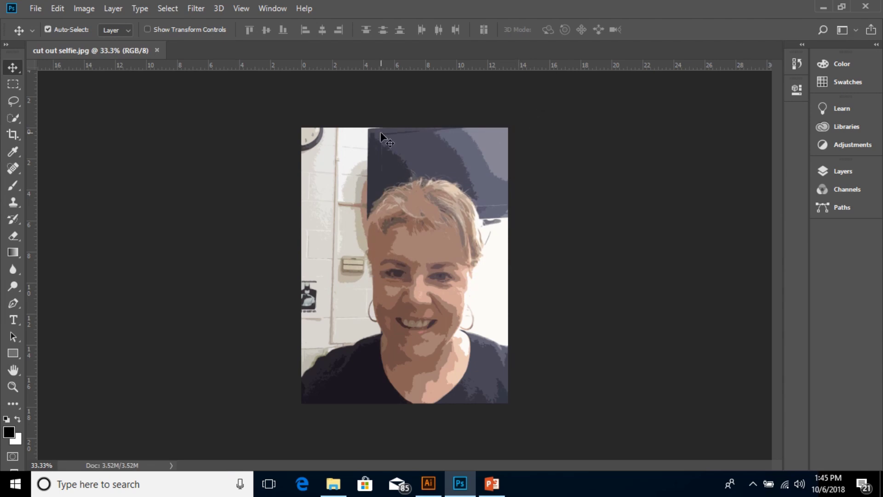
Close the saved cutout photo and switch to Illustrator to start a new document.
click(156, 49)
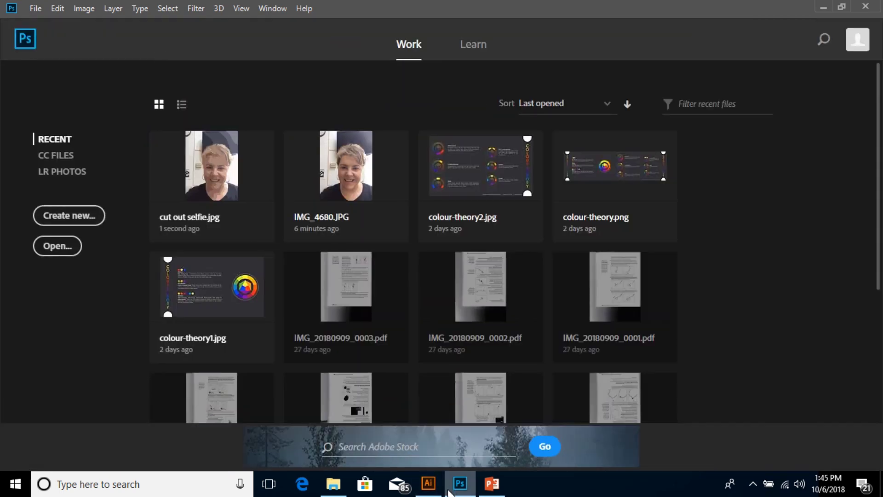
click(429, 484)
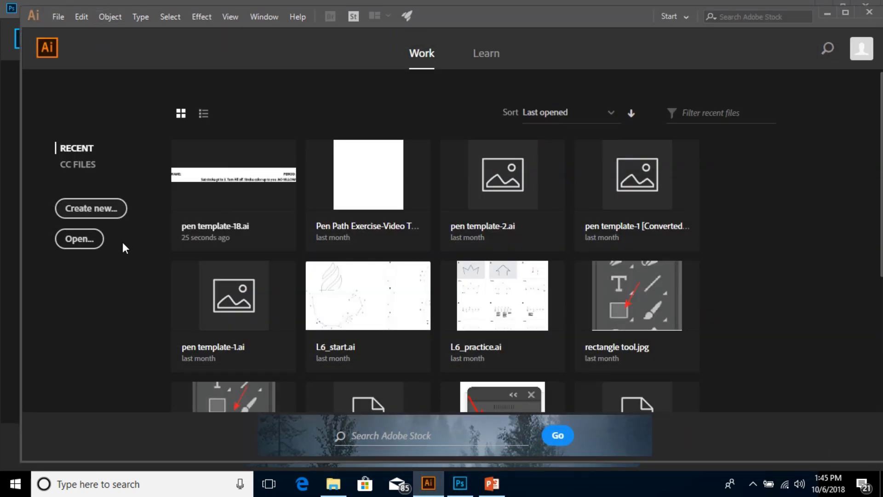
click(69, 213)
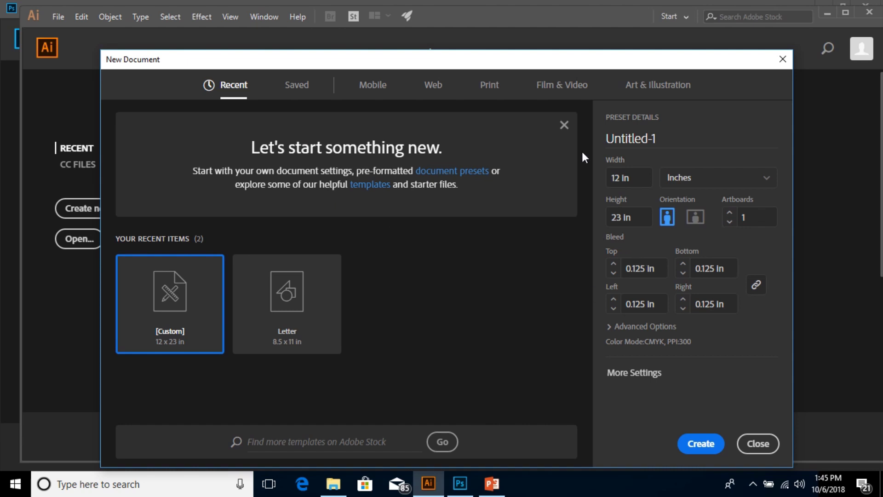
Create a portrait document 9 in wide and 12 in high, named with the person's name followed by "Selfie".
drag(630, 176, 608, 169)
drag(637, 215, 609, 205)
text(2)
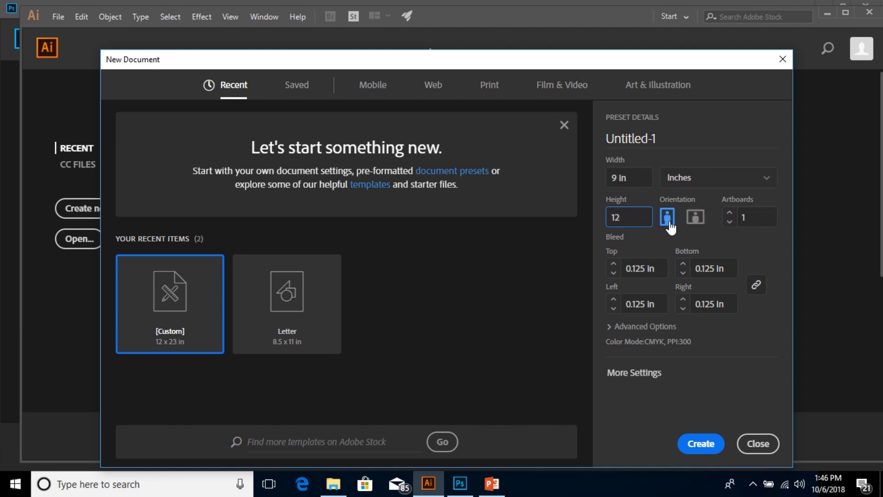
click(663, 137)
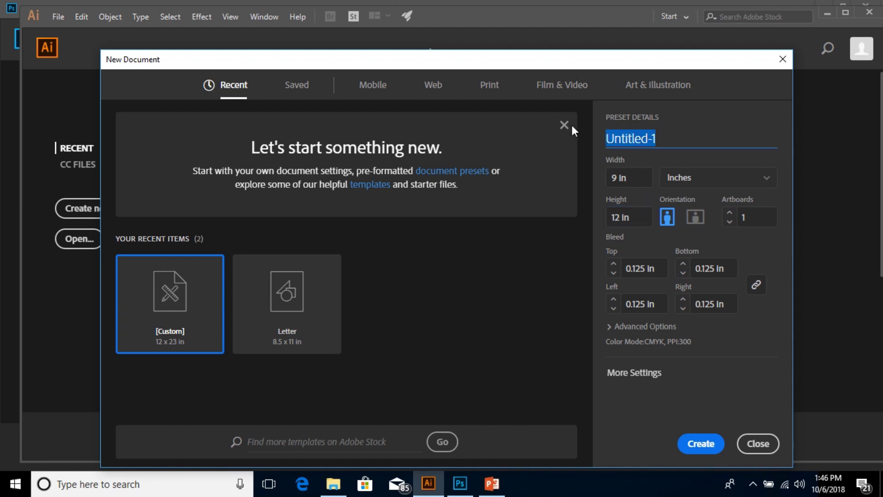
text(martinSe)
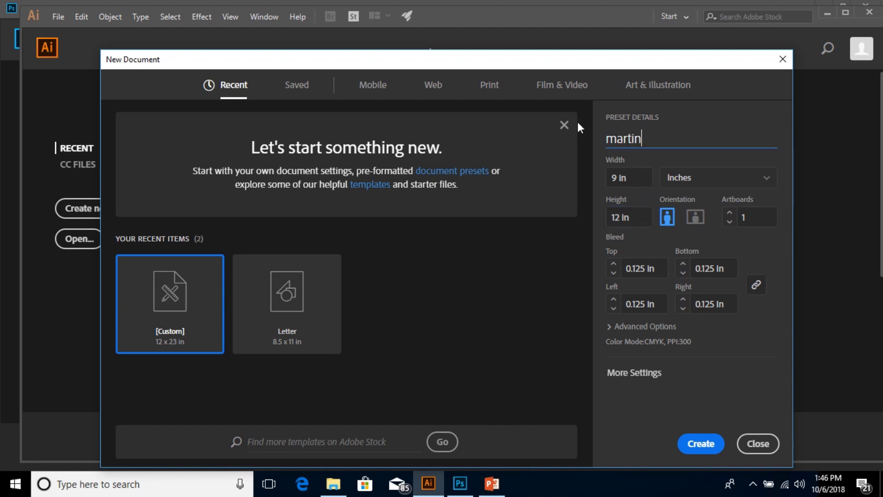
text(lfie)
click(701, 444)
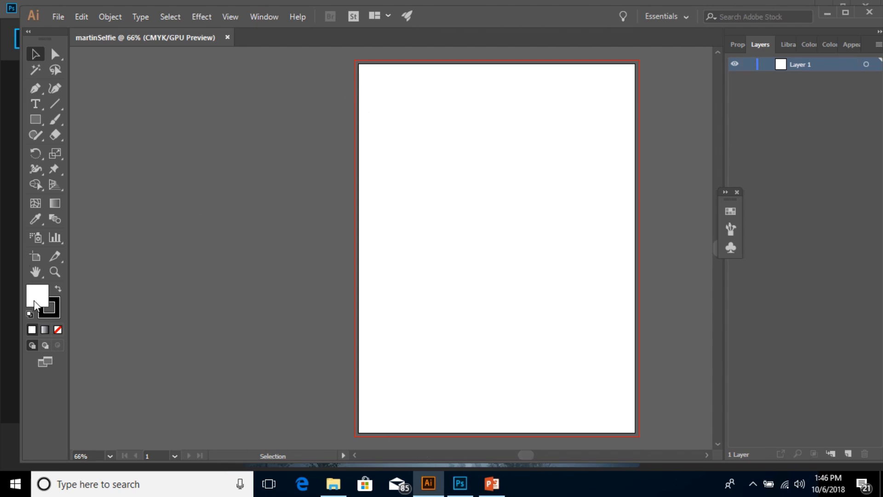
Place the "cut out selfie" image from the Desktop at the artboard's upper-left corner.
click(58, 17)
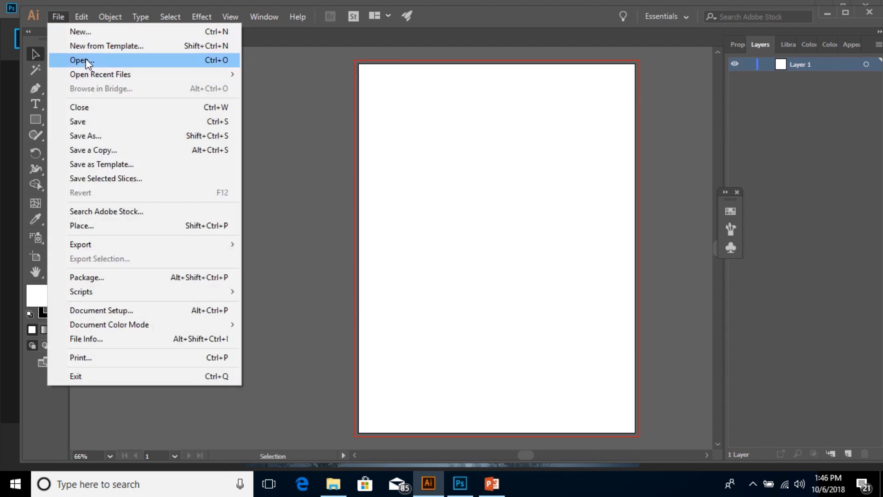
click(129, 225)
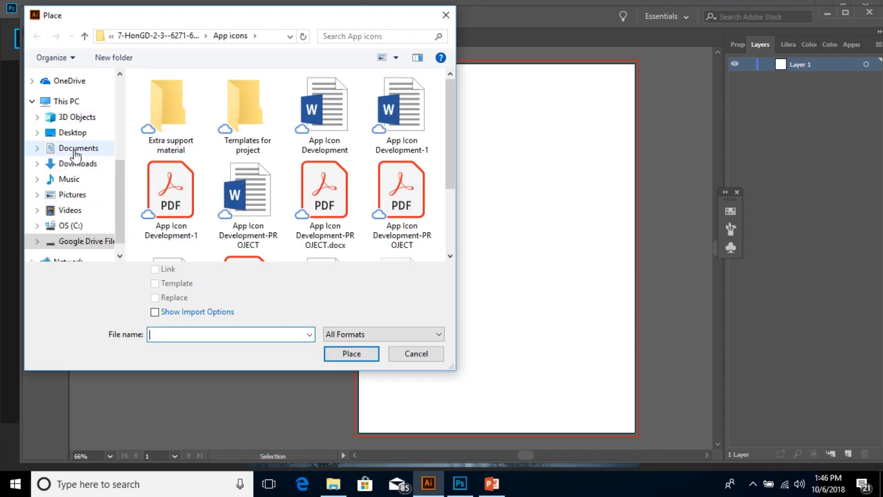
click(77, 137)
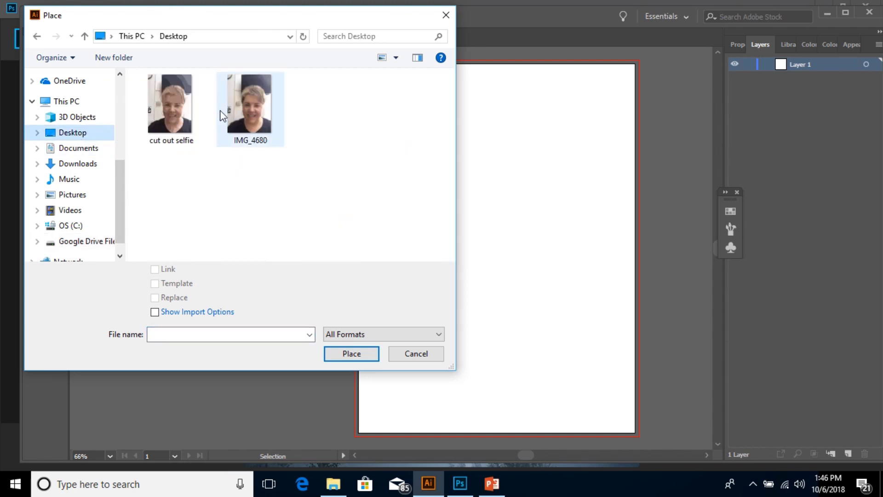
click(170, 106)
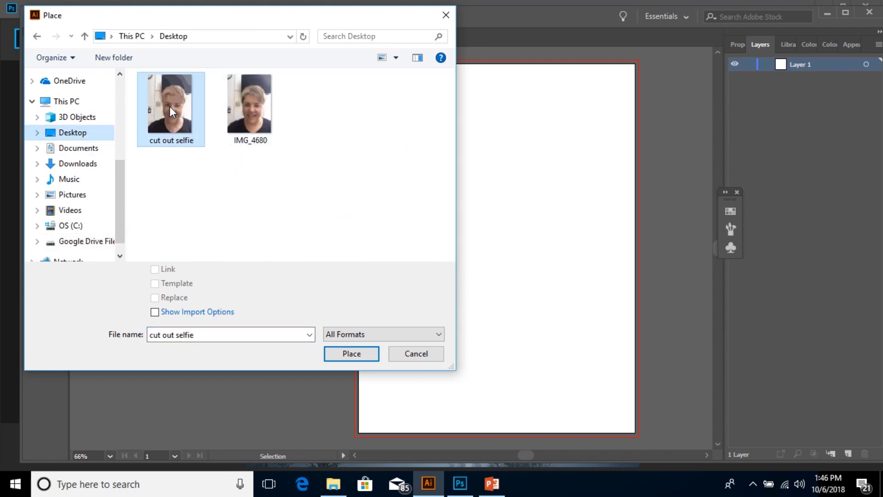
click(361, 360)
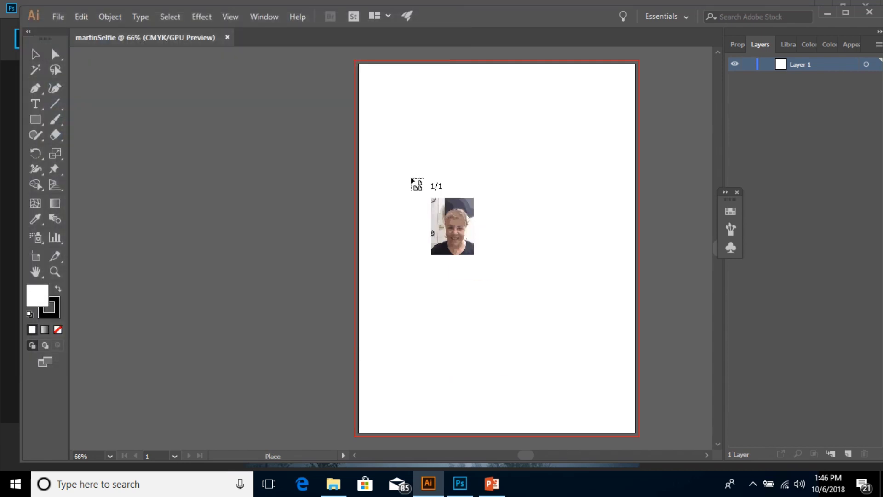
click(354, 63)
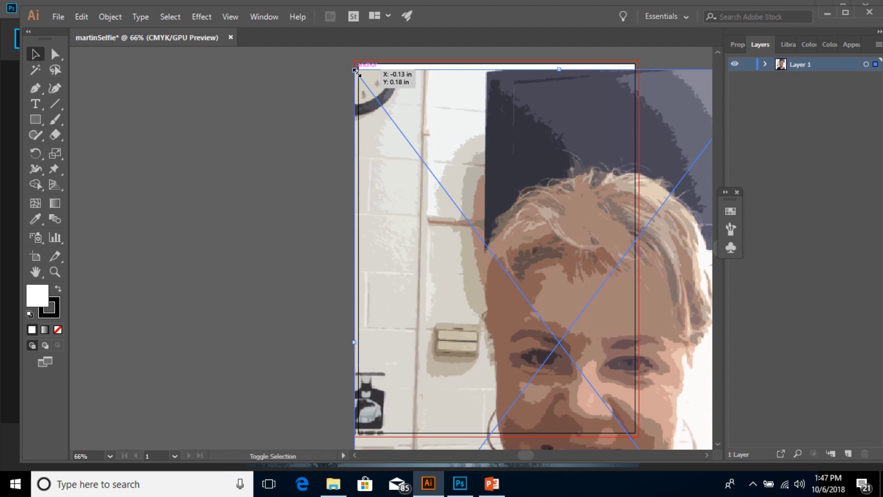
Scale down the placed photo, align it with the artboard's upper-left corner and resize it to fill the artboard.
drag(355, 70, 543, 319)
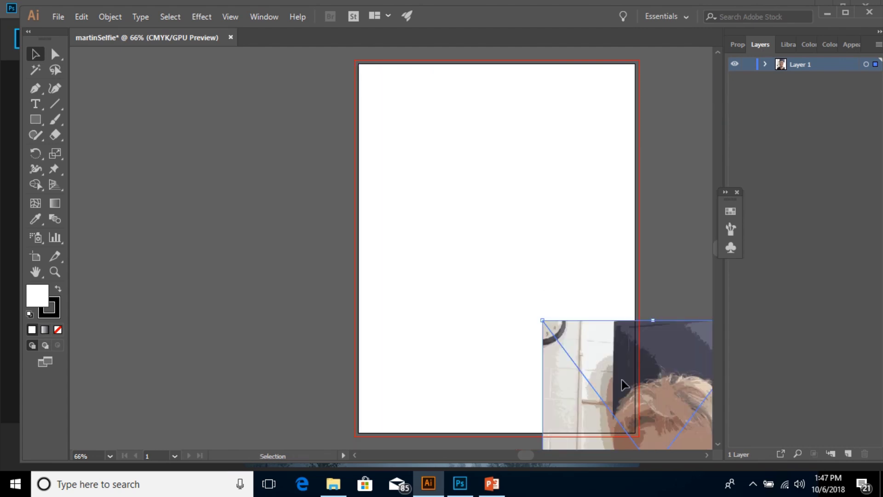
drag(622, 380, 446, 138)
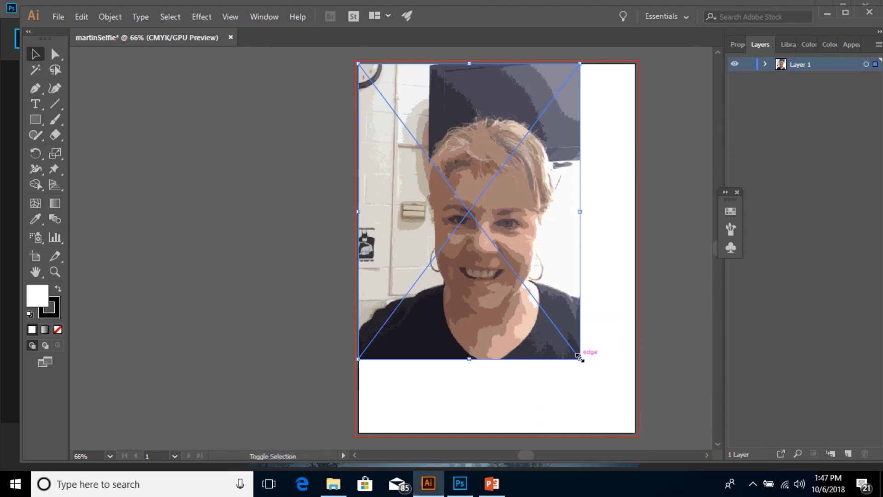
drag(580, 358, 637, 433)
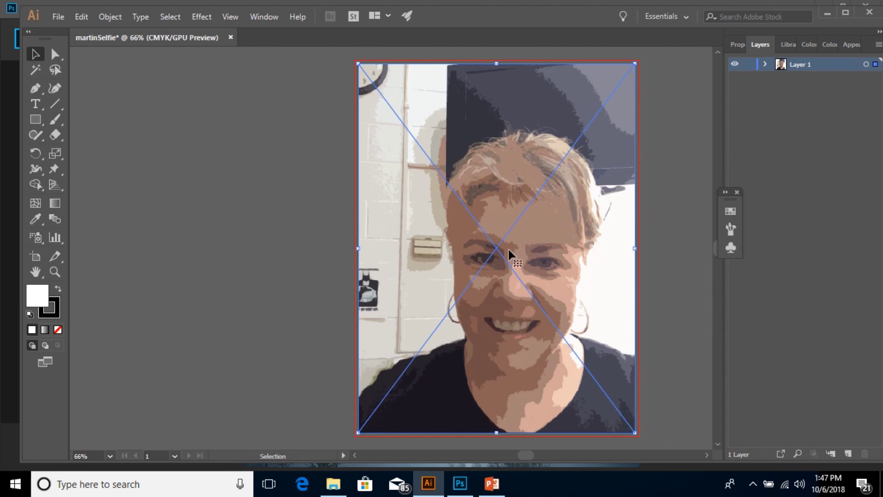
Reposition and enlarge the photo past the artboard edges so the face is centred, and deselect it.
drag(500, 249, 478, 218)
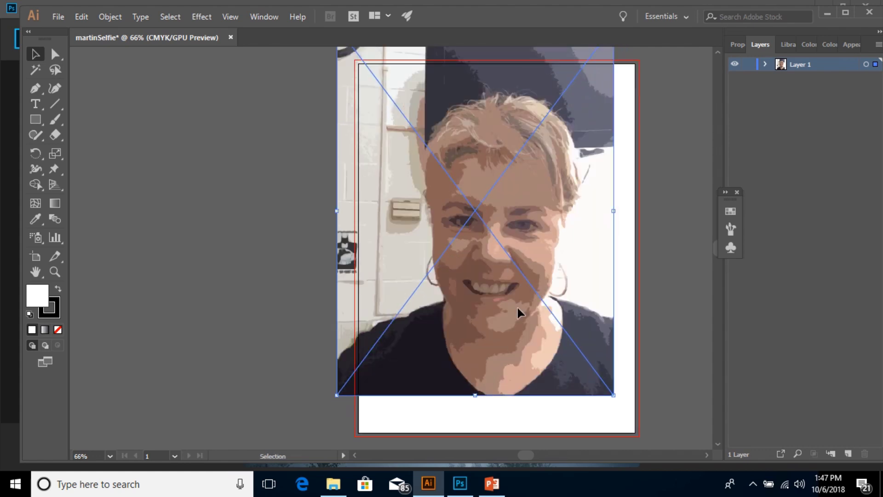
mouse_move(518, 313)
mouse_down()
mouse_move(510, 335)
mouse_move(526, 321)
mouse_up()
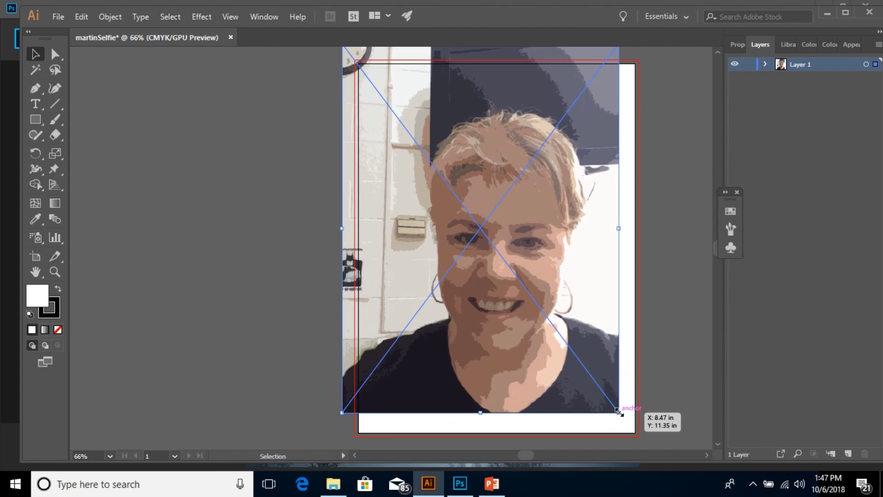
drag(619, 413, 632, 433)
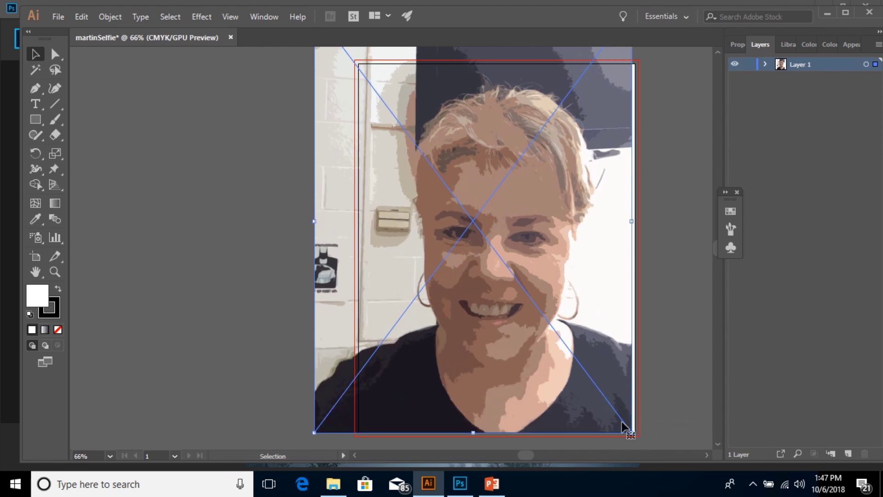
drag(469, 221, 482, 222)
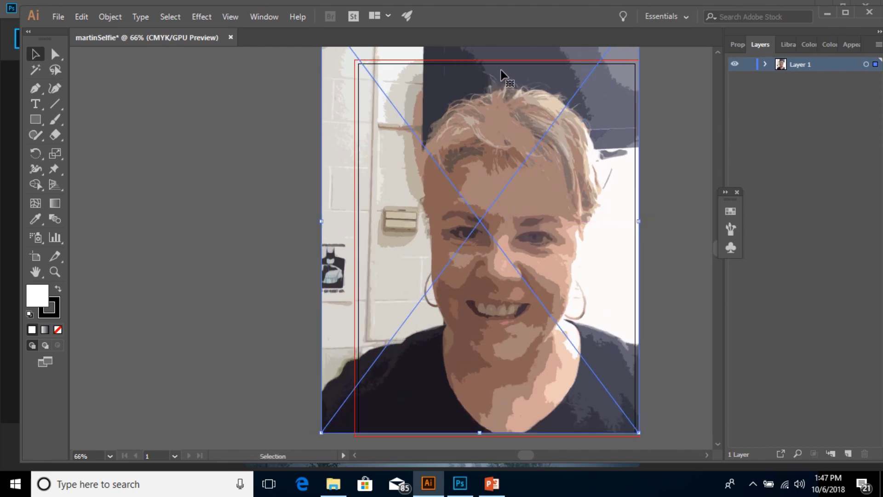
click(677, 261)
Make the photo's layer a template named "Cutout" with images dimmed to 75%.
double_click(849, 63)
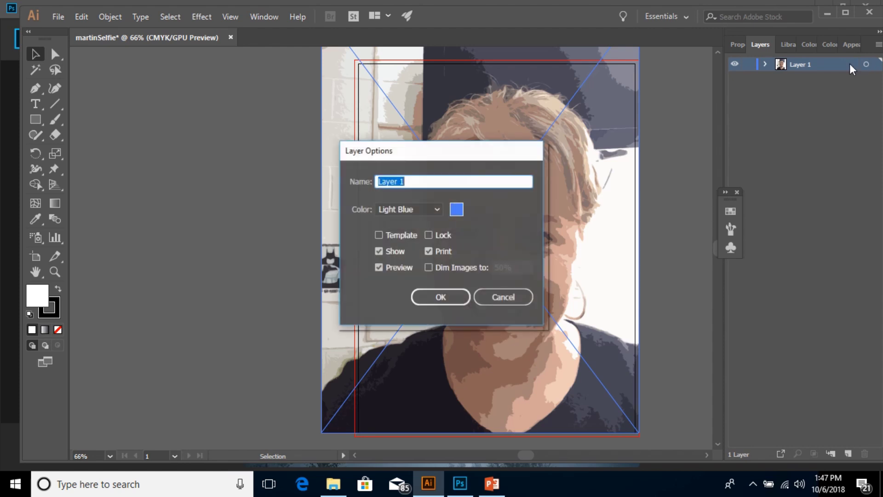
click(379, 235)
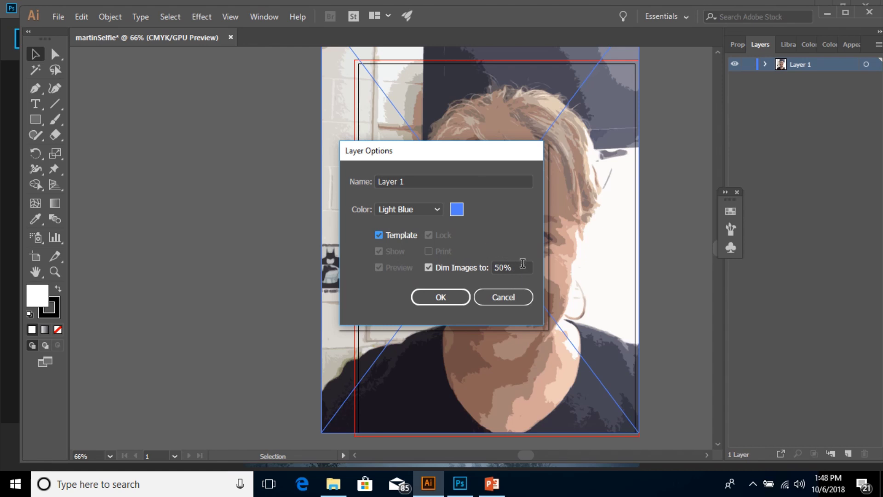
key(Tab)
text(75)
click(413, 182)
text(C)
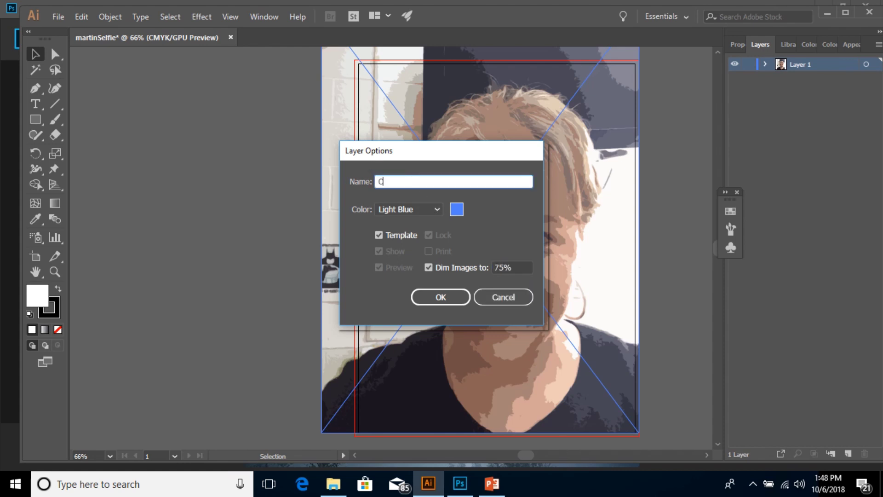
text(utout)
click(437, 296)
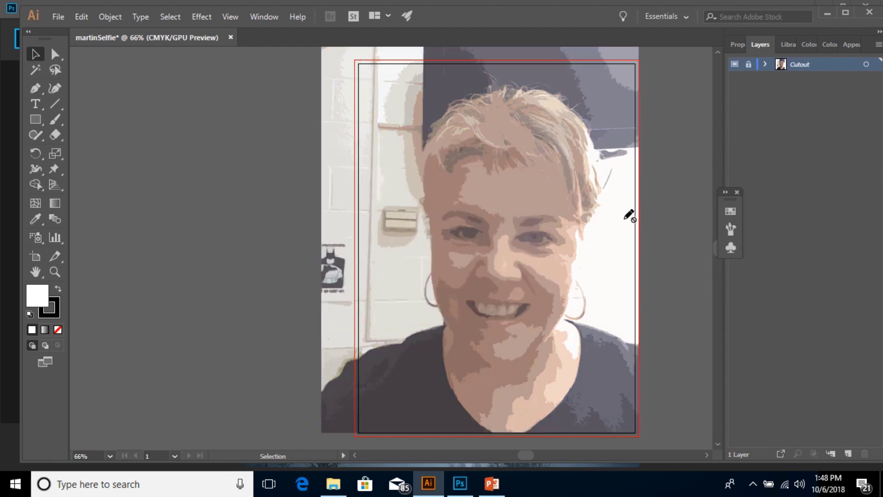
Add a new layer above the Cutout template and set the fill to none.
click(848, 453)
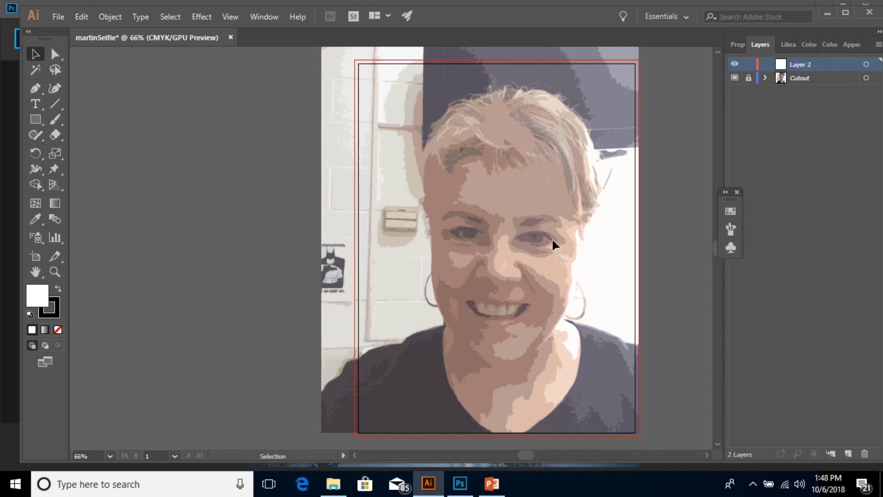
click(58, 329)
Trace the darkest pupil shape in the eye on the right side of the face as a closed Pen tool path.
click(55, 272)
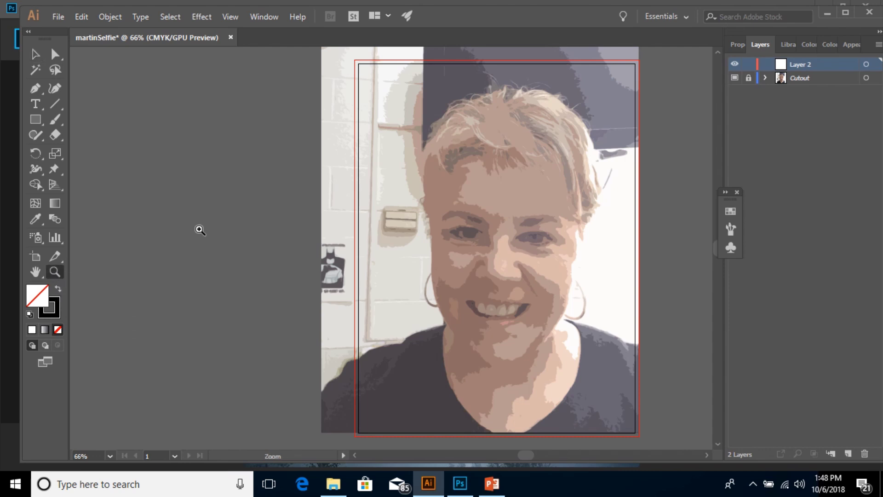
click(526, 244)
click(399, 244)
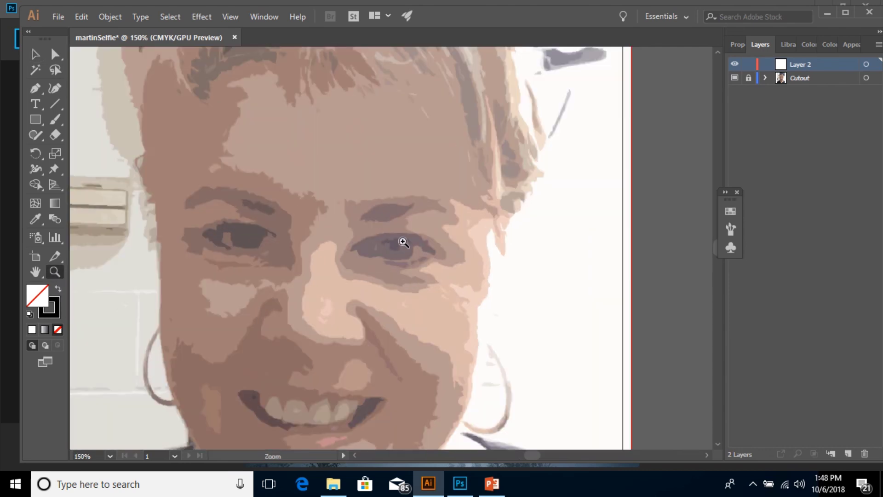
click(404, 242)
click(396, 250)
click(411, 273)
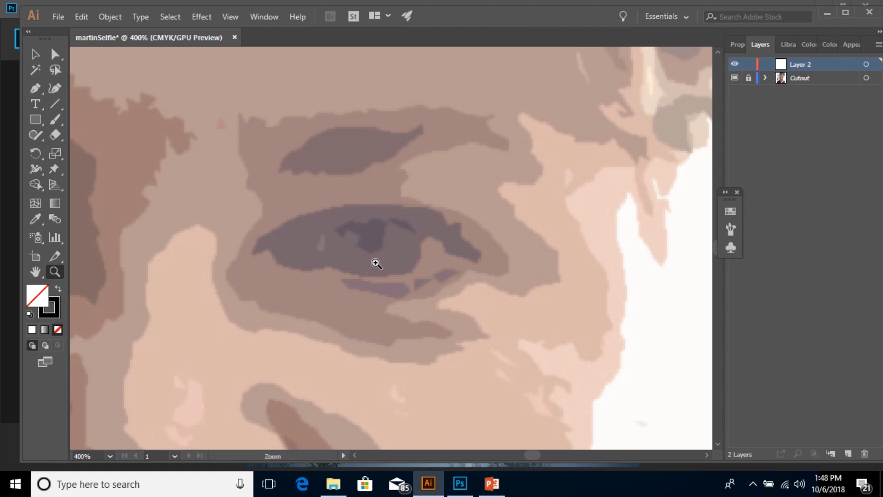
click(35, 90)
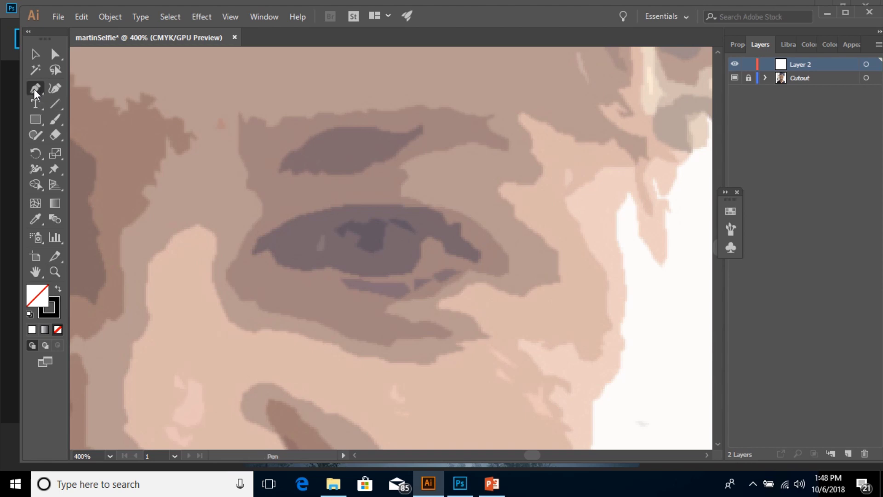
click(736, 45)
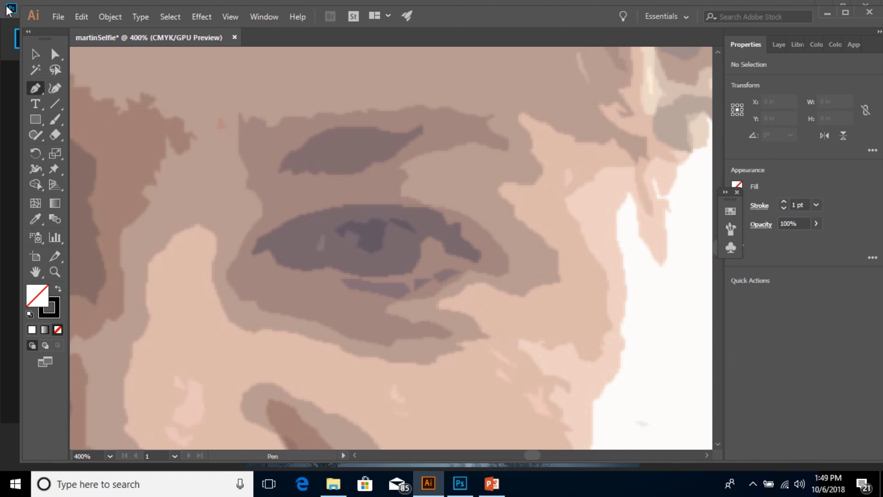
click(337, 232)
mouse_move(354, 224)
mouse_down()
mouse_move(389, 230)
mouse_move(385, 246)
mouse_move(371, 252)
mouse_move(353, 228)
mouse_up()
drag(351, 233, 337, 233)
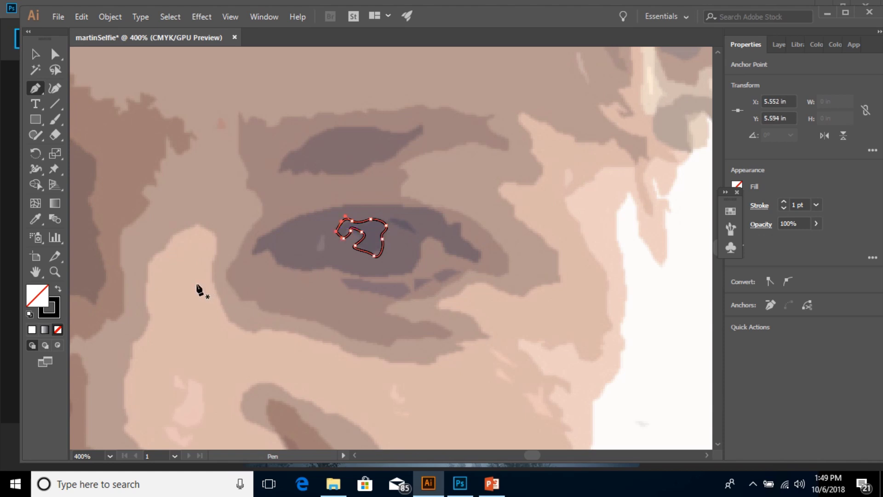
Swap fill and stroke on the pupil shape to give it a black fill without stroke, and deselect it.
click(57, 290)
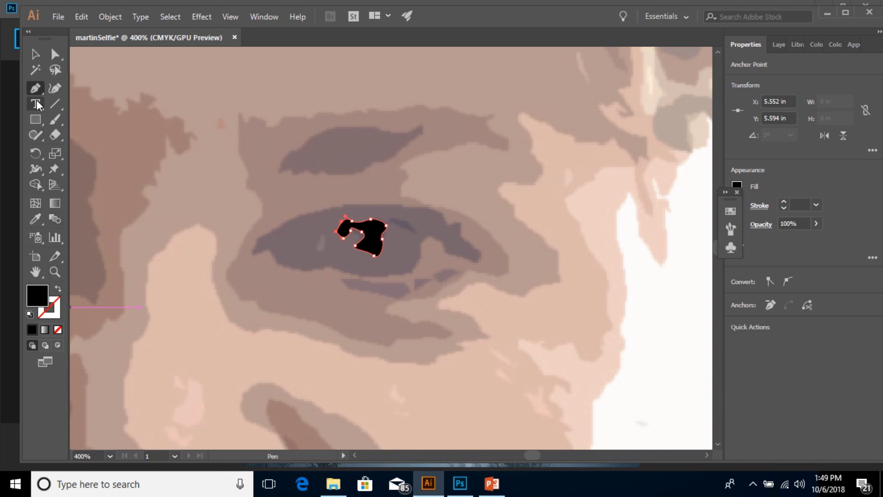
click(36, 54)
click(342, 304)
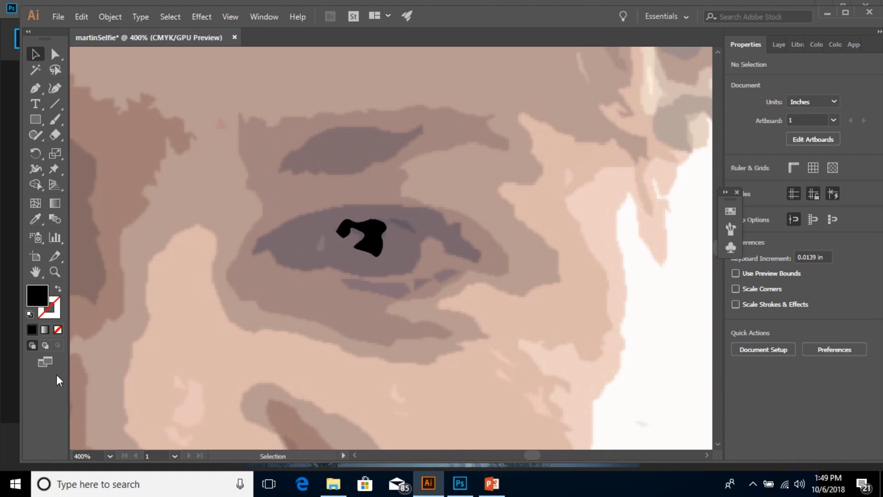
Swap fill and stroke to leave the fill at none, and set the stroke colour to dark brown 2D2007.
click(58, 288)
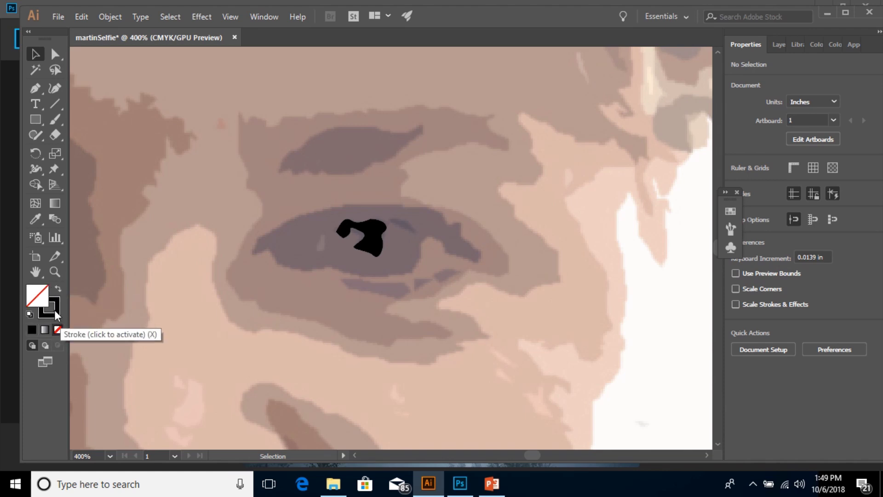
double_click(56, 311)
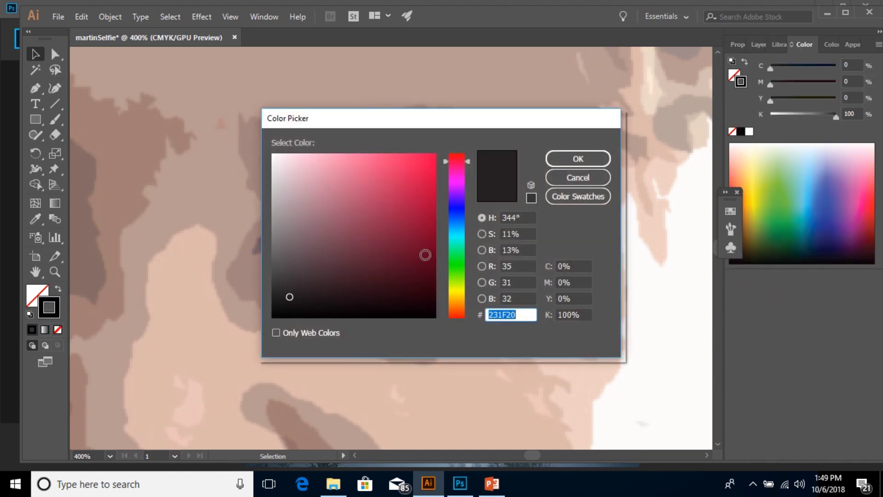
click(460, 292)
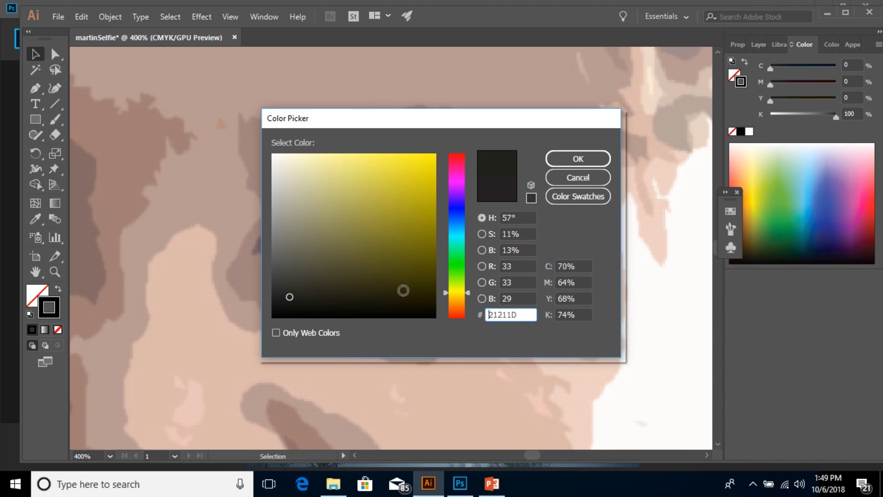
click(456, 300)
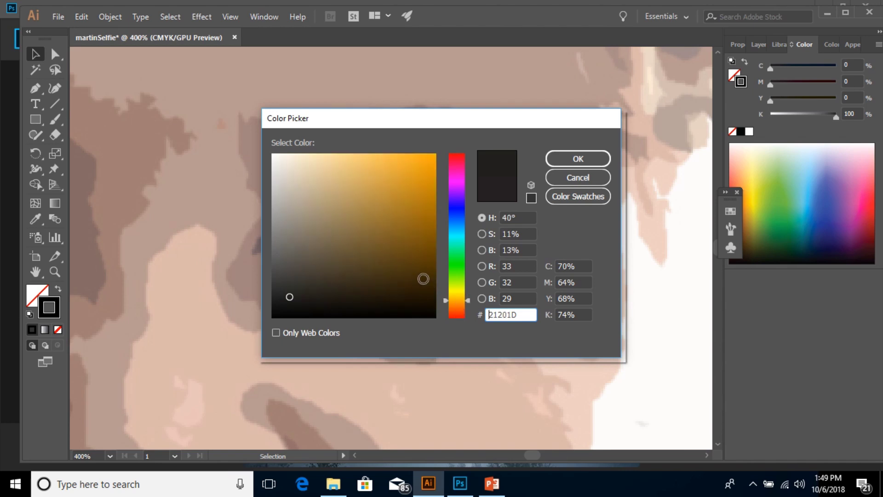
drag(409, 292, 411, 289)
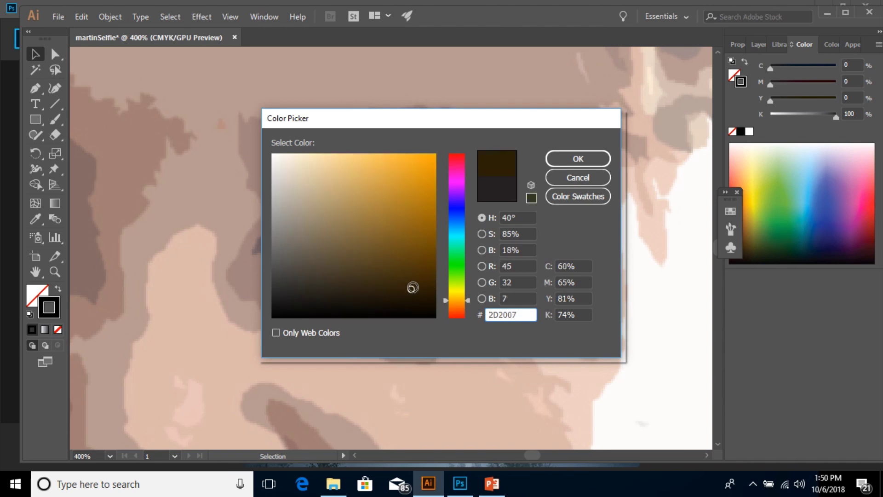
click(576, 159)
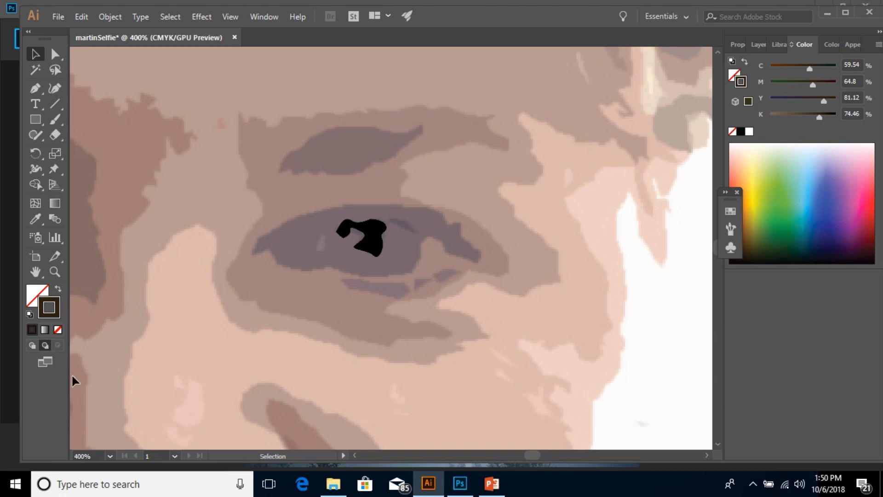
In Draw Behind mode, trace the larger dark eye shape surrounding the pupil as a closed Pen tool path.
click(45, 345)
click(30, 91)
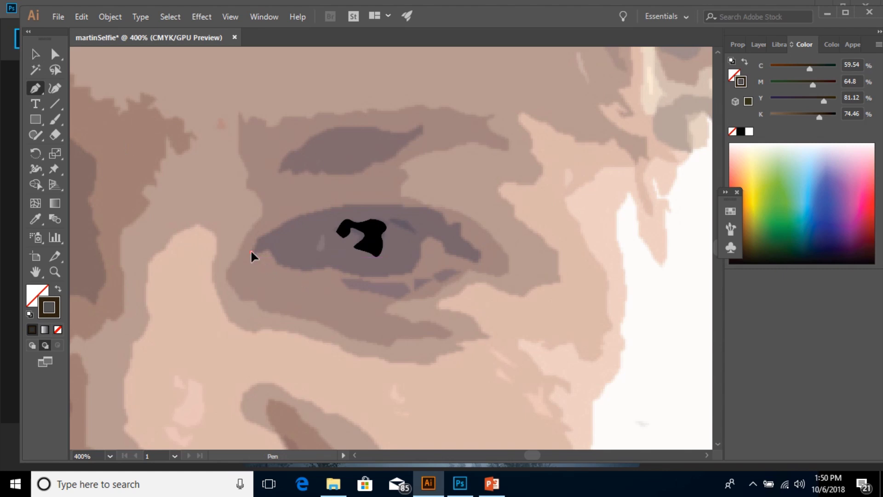
mouse_move(299, 211)
mouse_down()
mouse_move(370, 203)
mouse_move(383, 212)
mouse_move(401, 203)
mouse_move(461, 225)
mouse_up()
drag(462, 223, 251, 251)
click(366, 275)
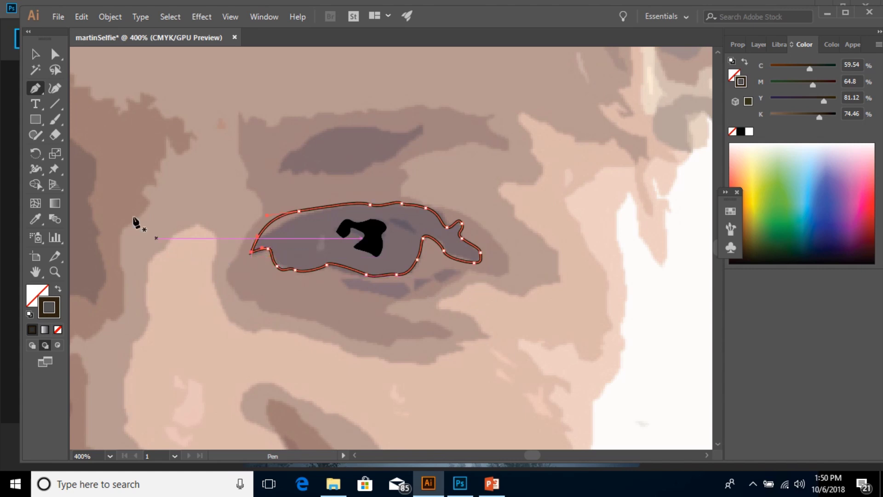
Adjust the anchor points and curve handles along the eye shape's upper-left edge to follow the template more closely.
click(55, 56)
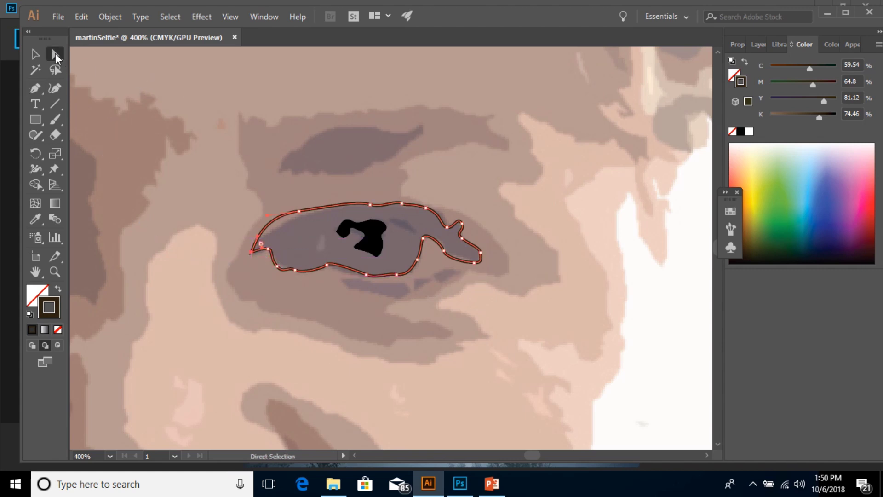
drag(301, 215, 271, 222)
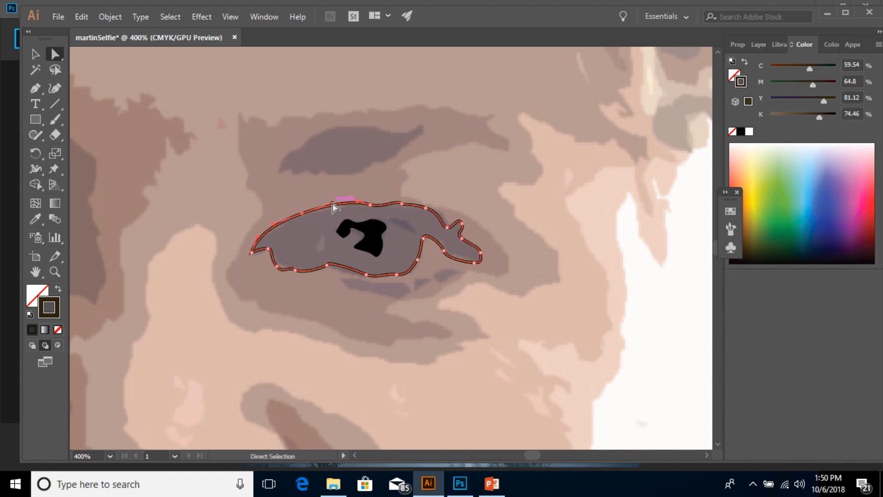
drag(333, 205, 335, 205)
Swap fill and stroke on the eye shape to give it a dark brown fill without stroke, and deselect it.
click(59, 290)
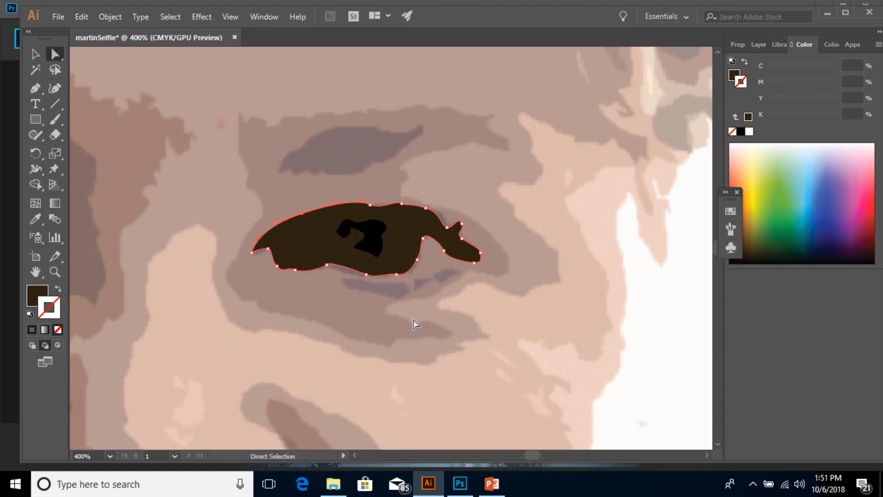
click(35, 55)
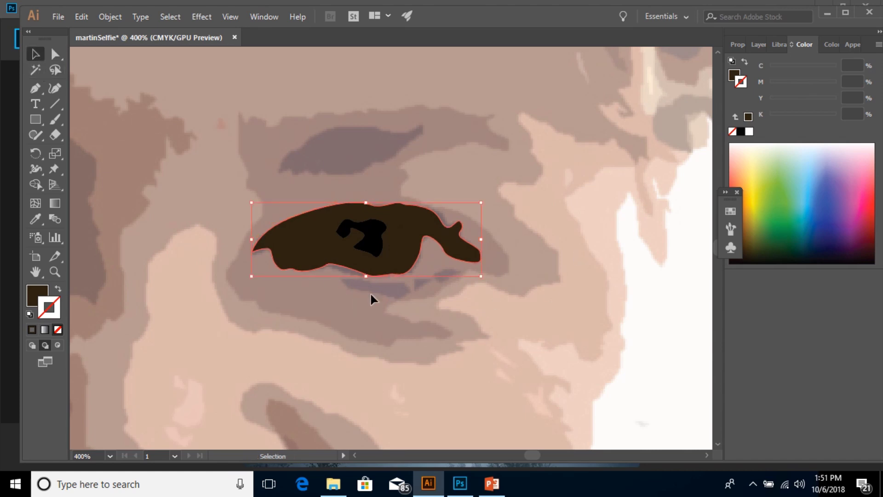
click(376, 323)
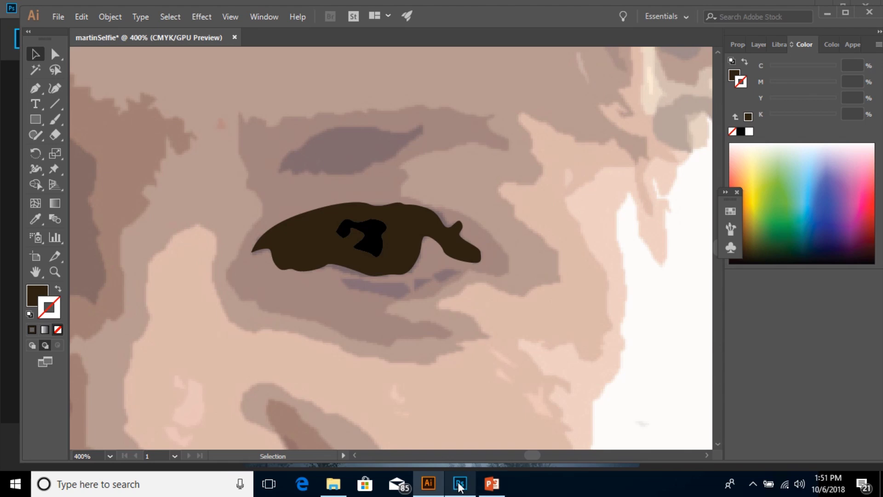
mouse_move(460, 487)
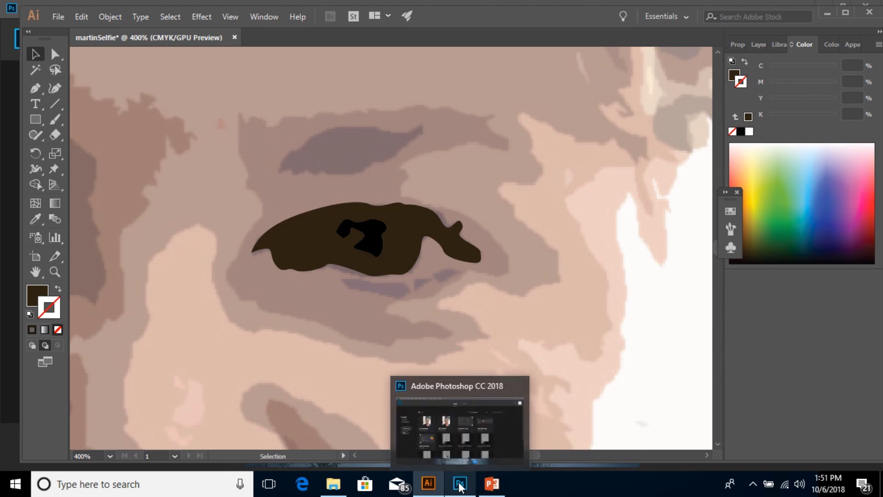
mouse_move(494, 474)
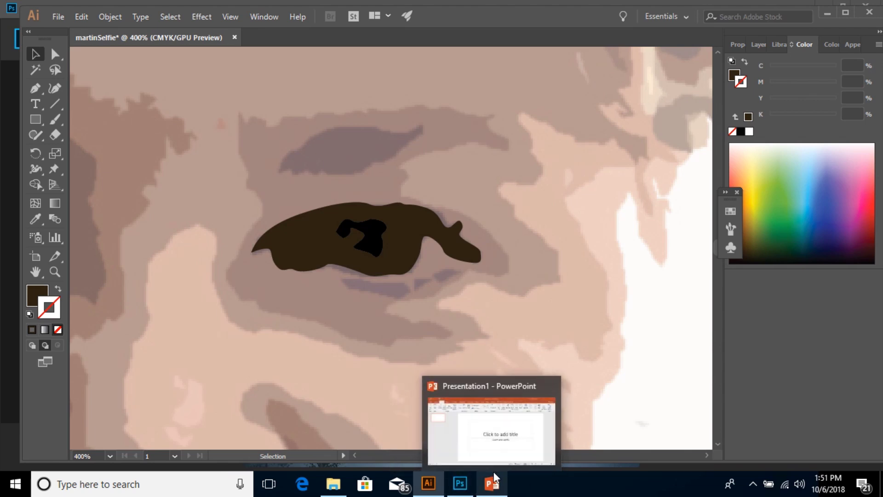